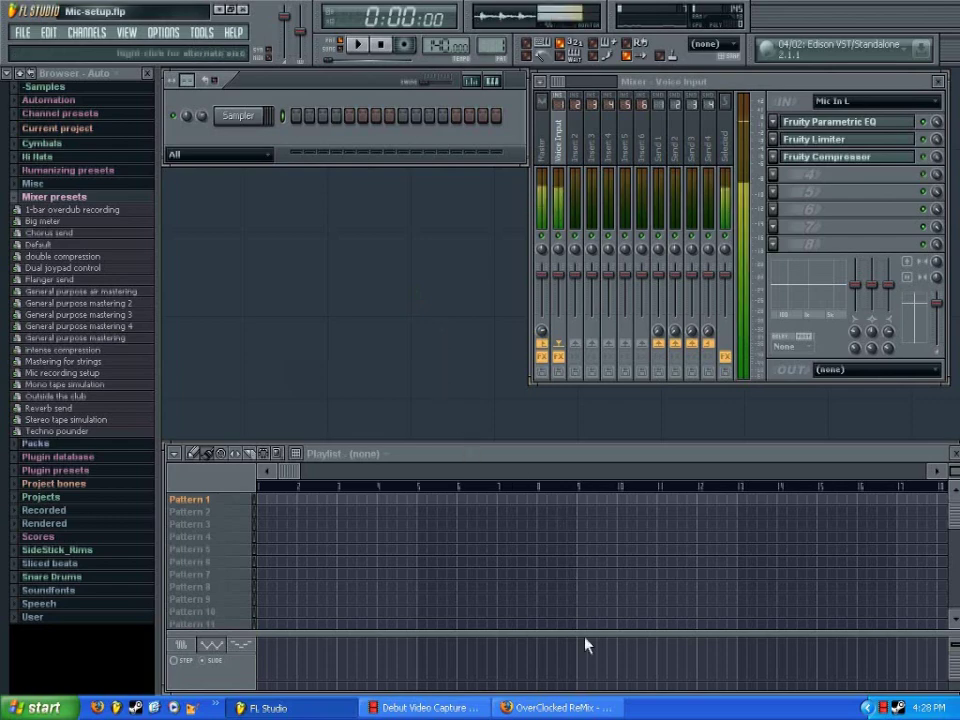
Step: In Firefox, replace the OverClocked ReMix page with kvraudio.com via the 'kvr' address suggestion
left_click(555, 707)
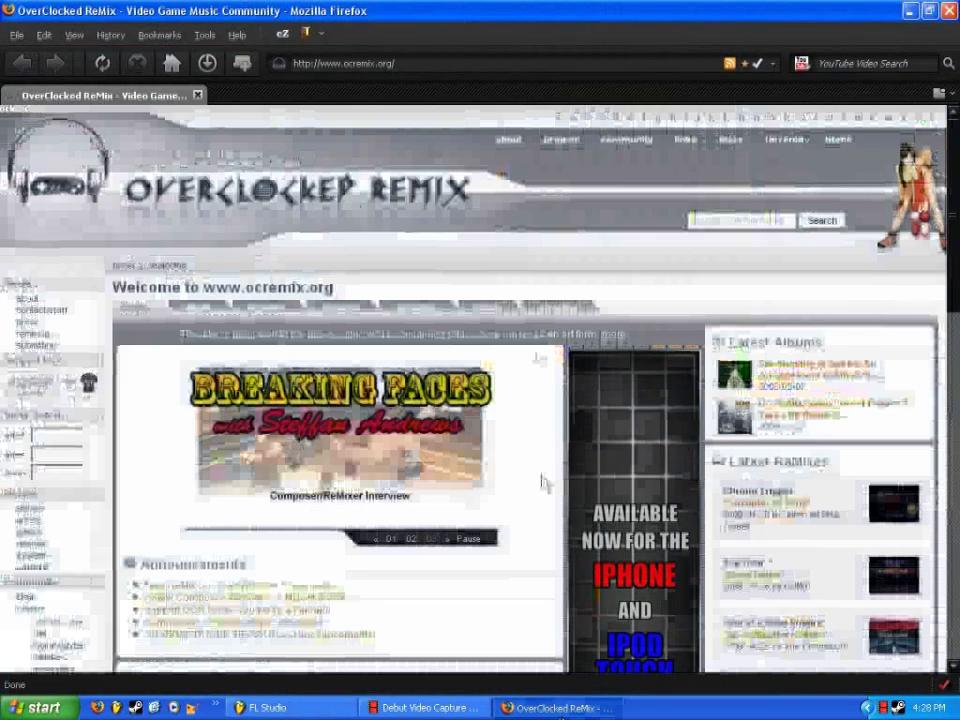
left_click(453, 70)
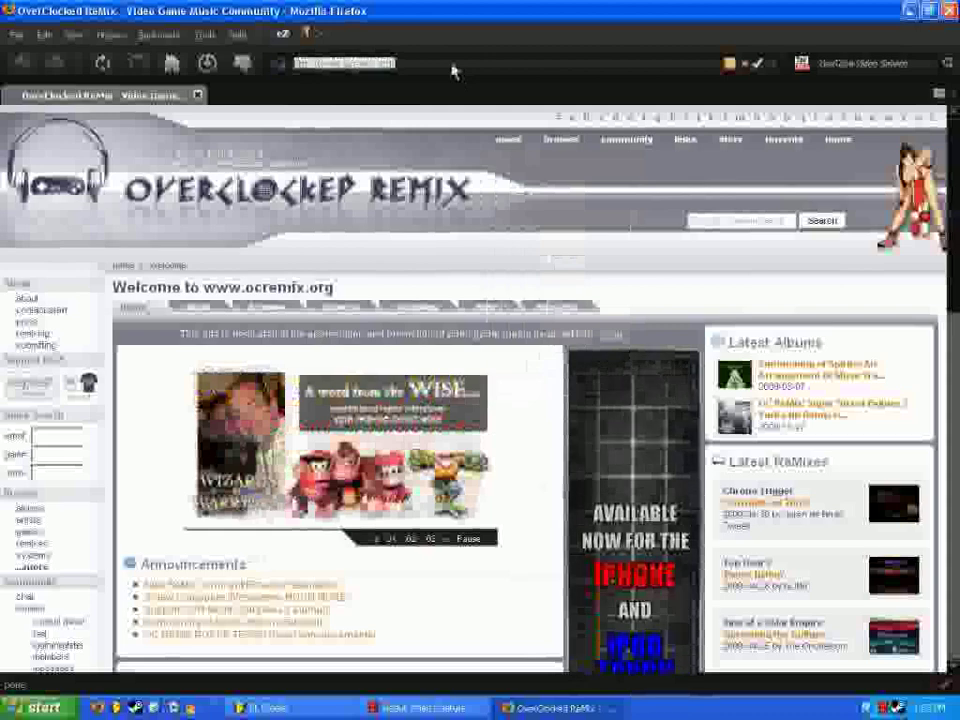
type("kvraudio.")
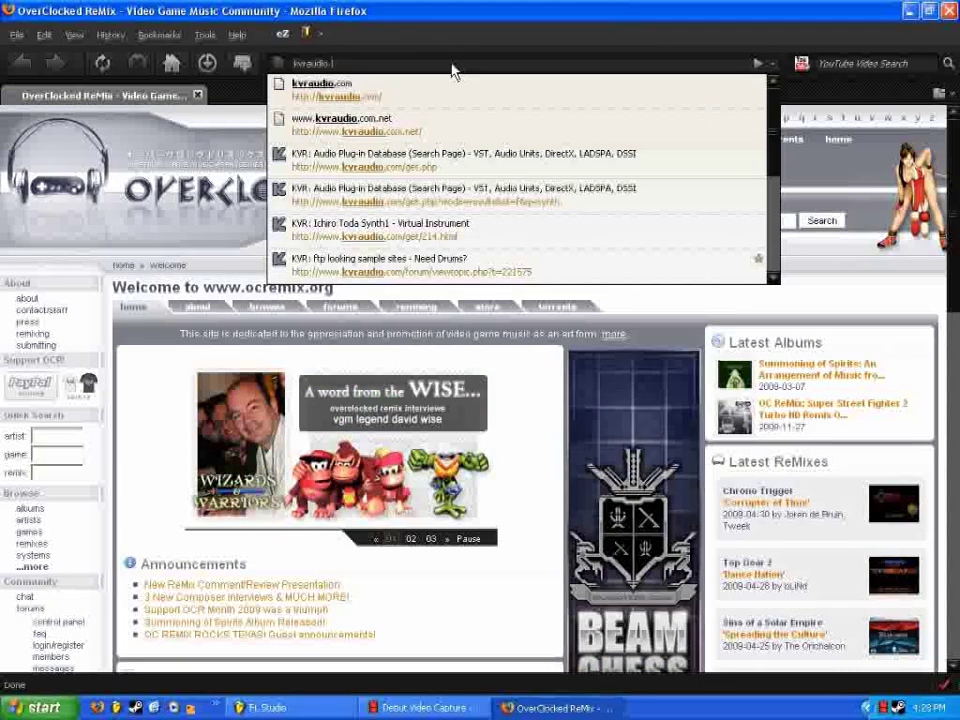
key("Down")
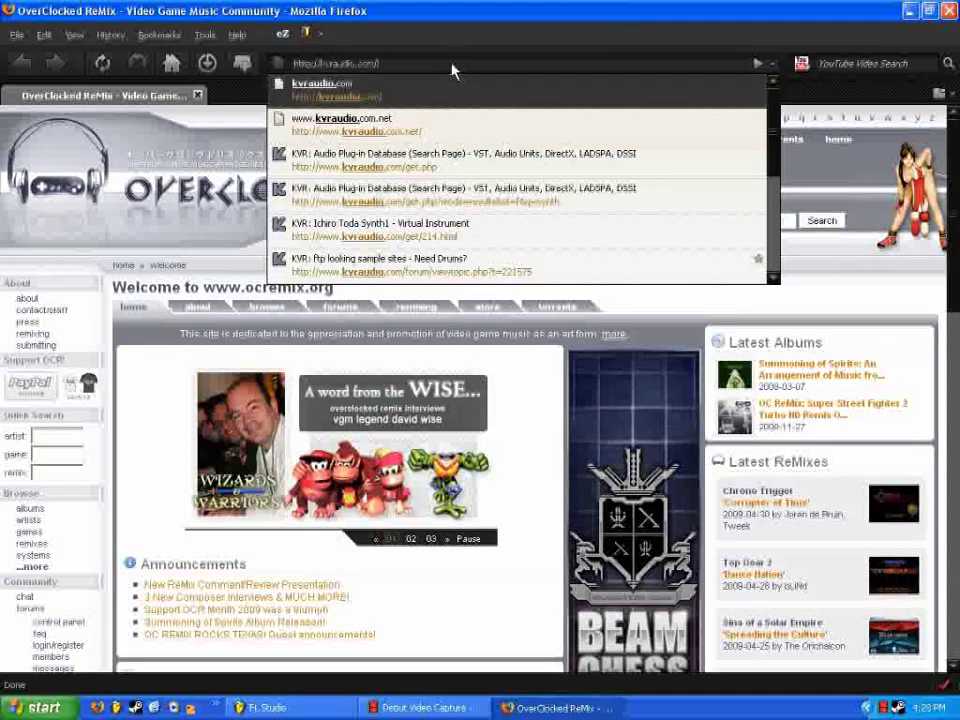
key("Return")
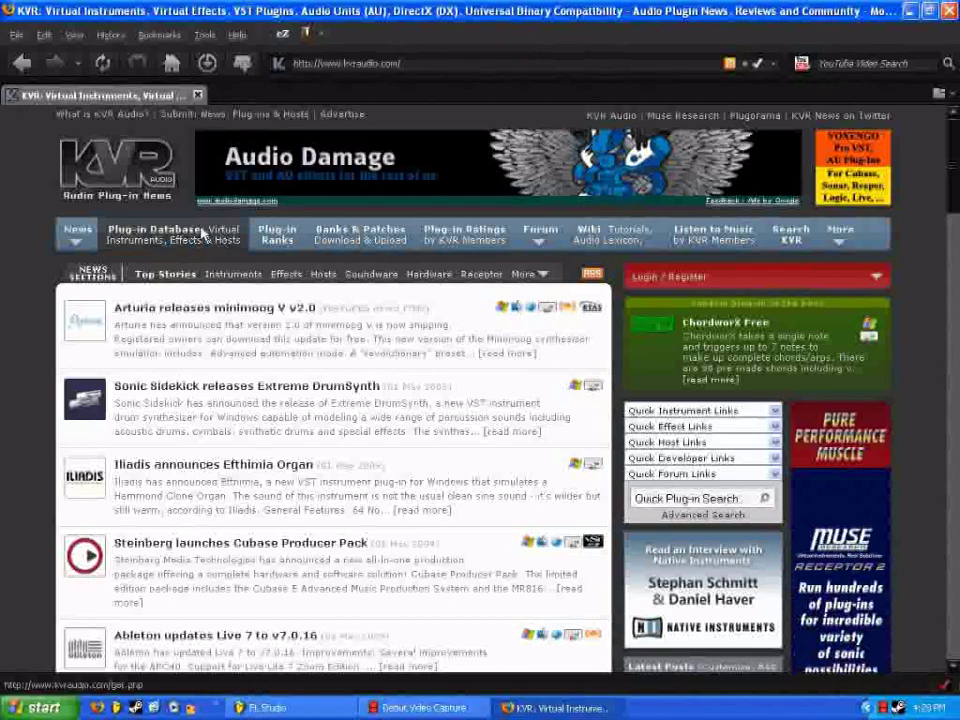
Step: Open KVR's Plug-in Database search page and enter 'synth' as the free text term
left_click(175, 241)
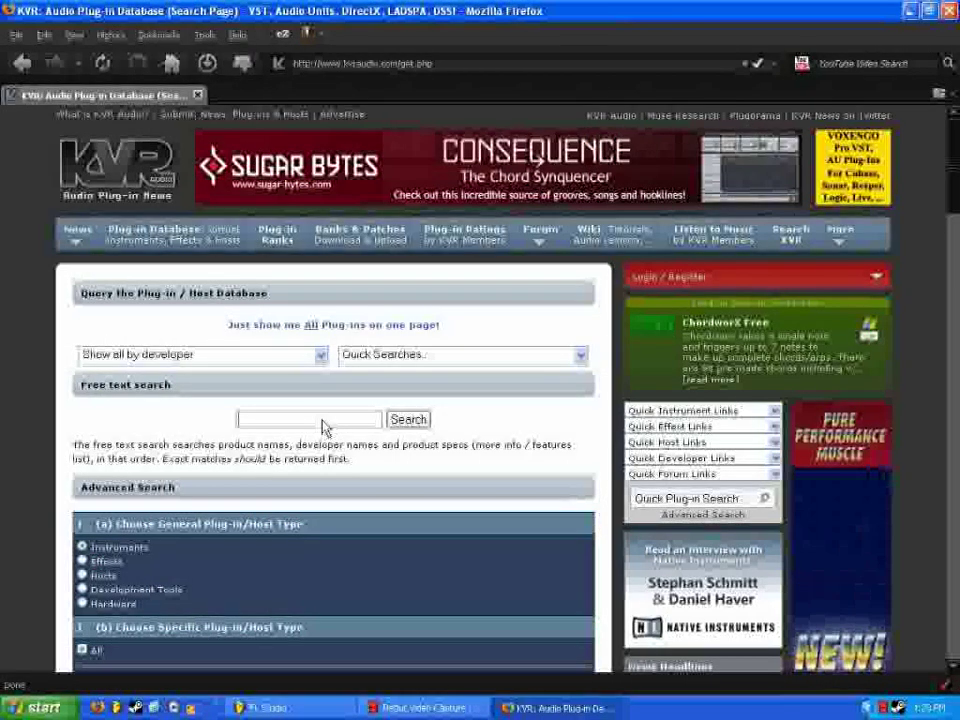
scroll(307, 407, "down", 2)
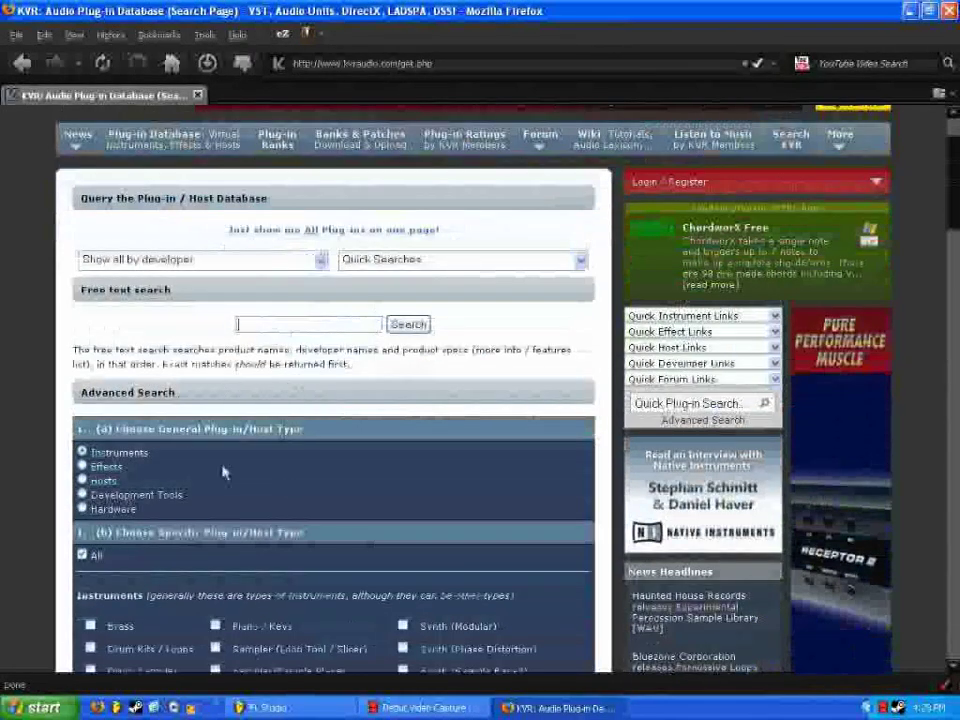
left_click(300, 326)
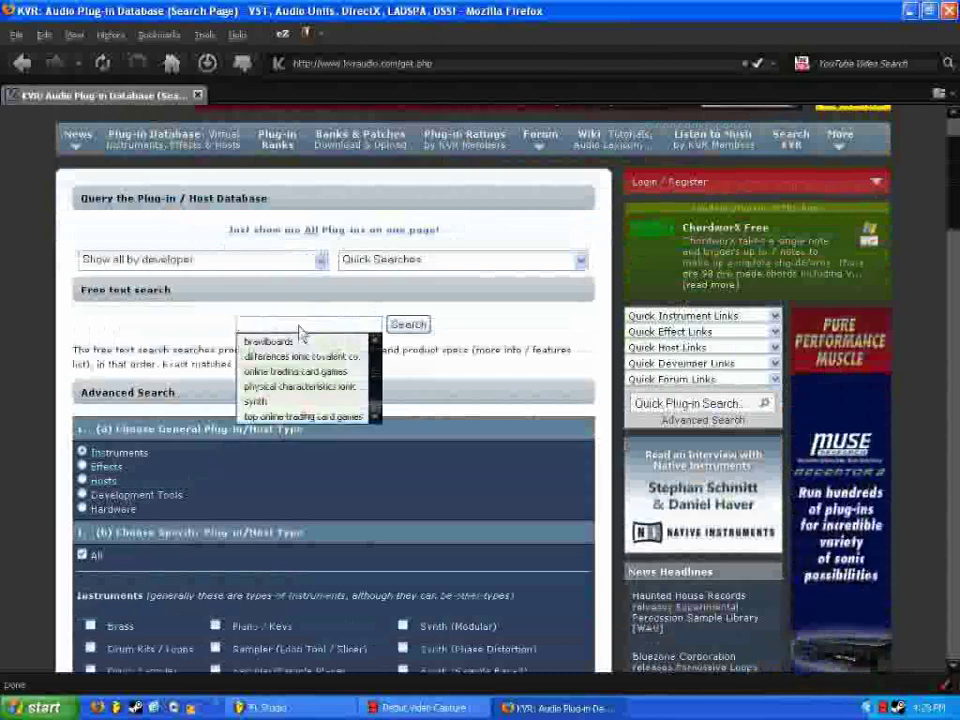
type("syn")
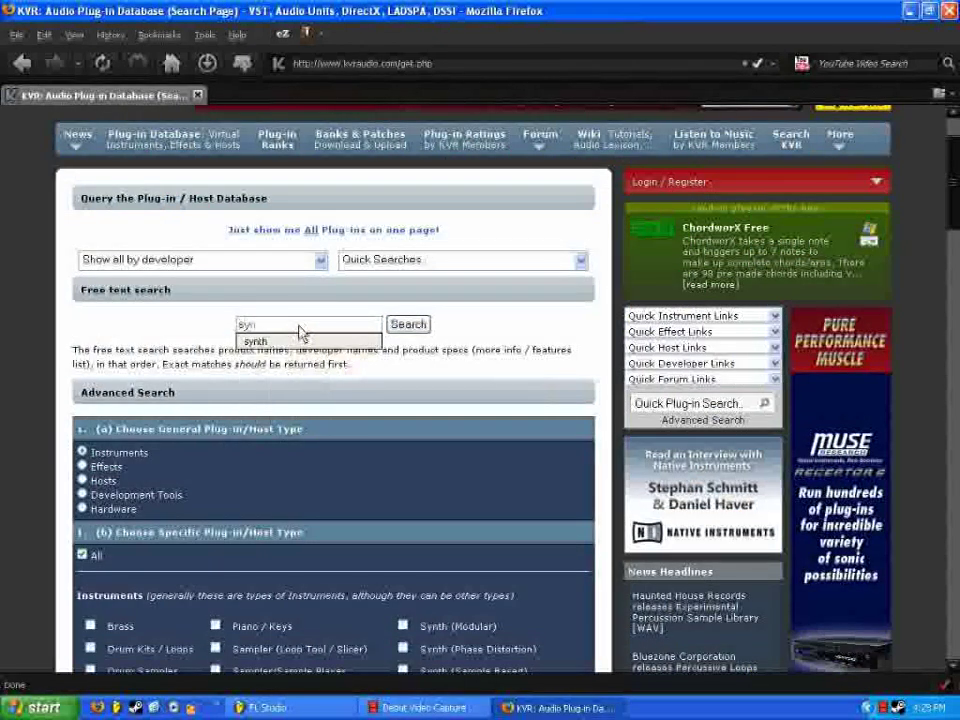
type("th")
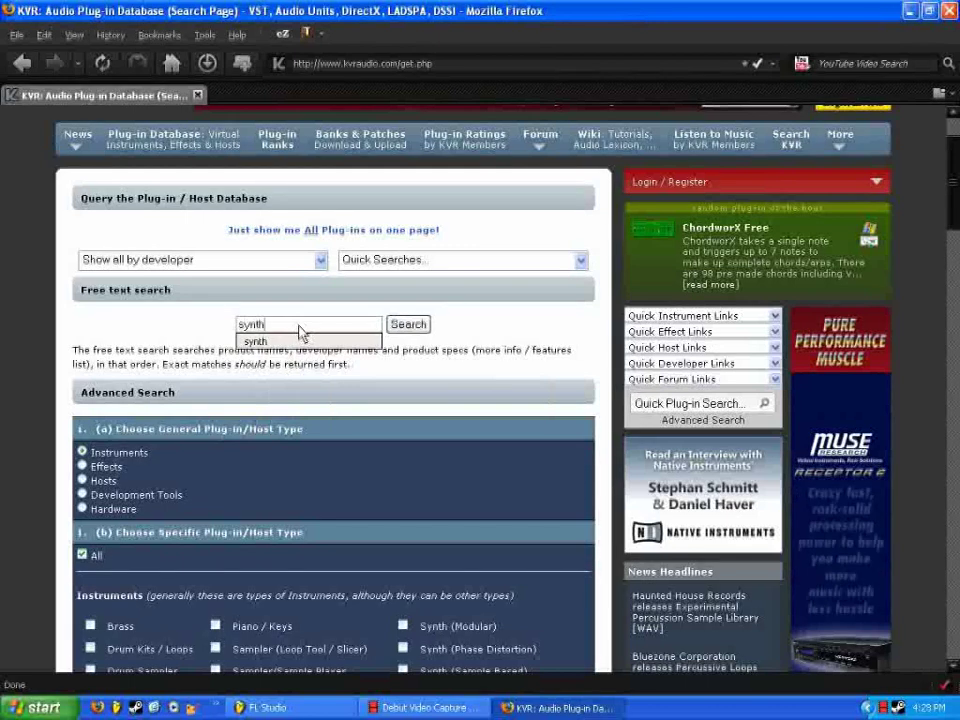
key("Escape")
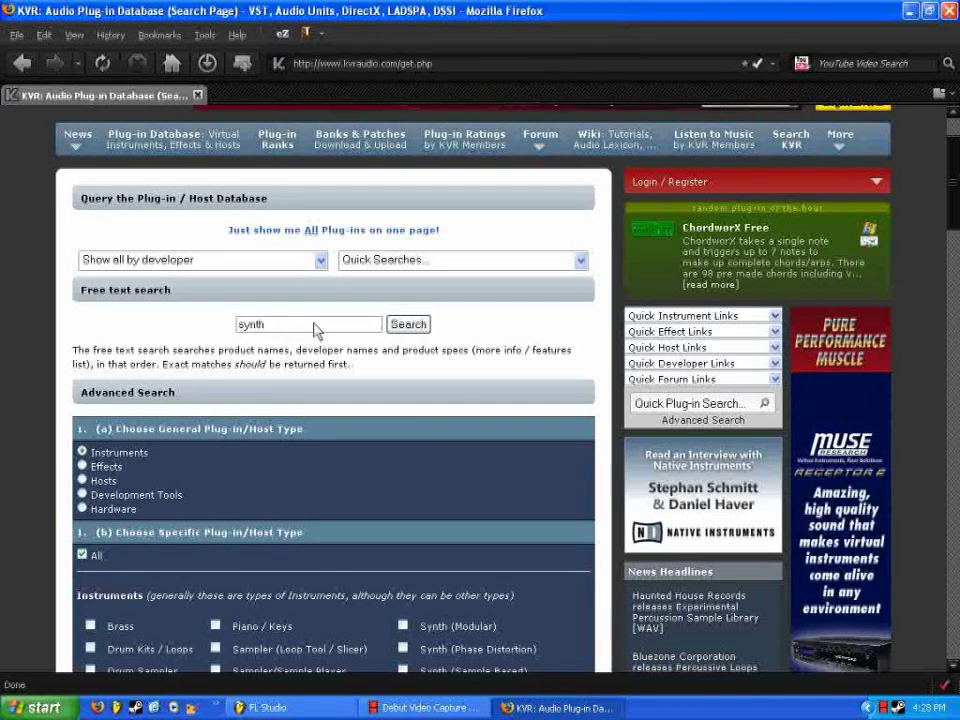
Step: Run the 'synth' search and browse the 1100 results, with Synth1 listed first
left_click(408, 325)
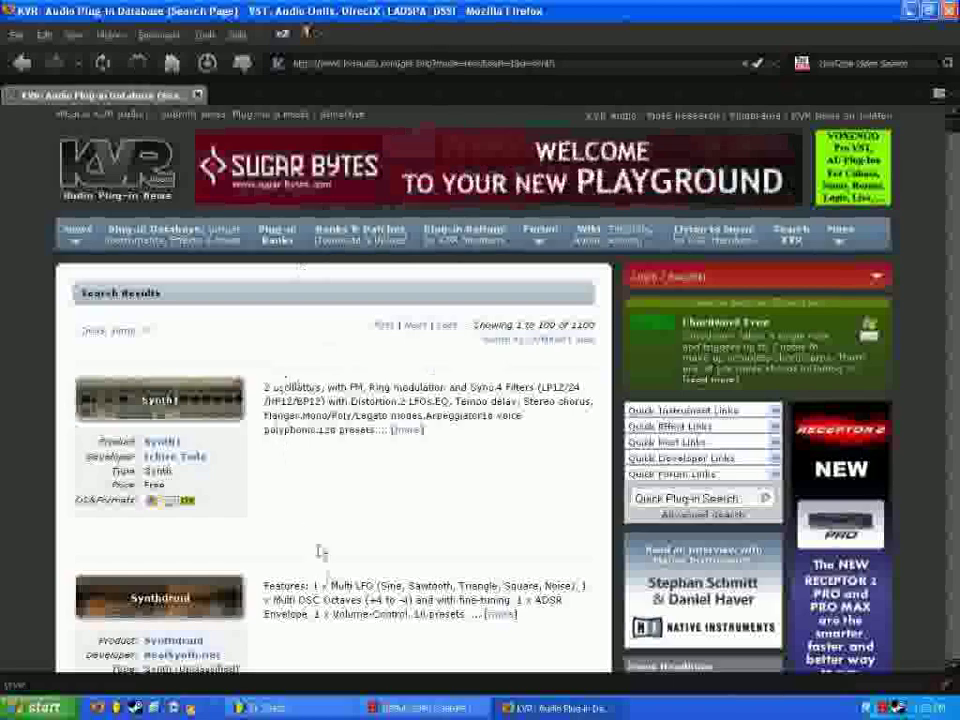
scroll(360, 420, "down", 4)
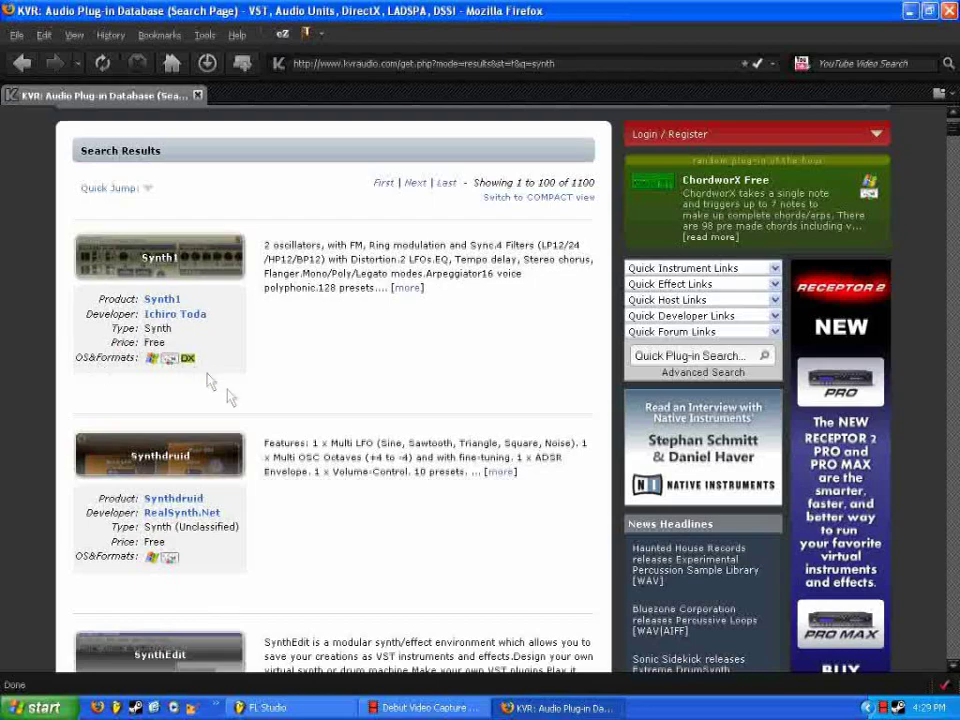
scroll(230, 397, "down", 5)
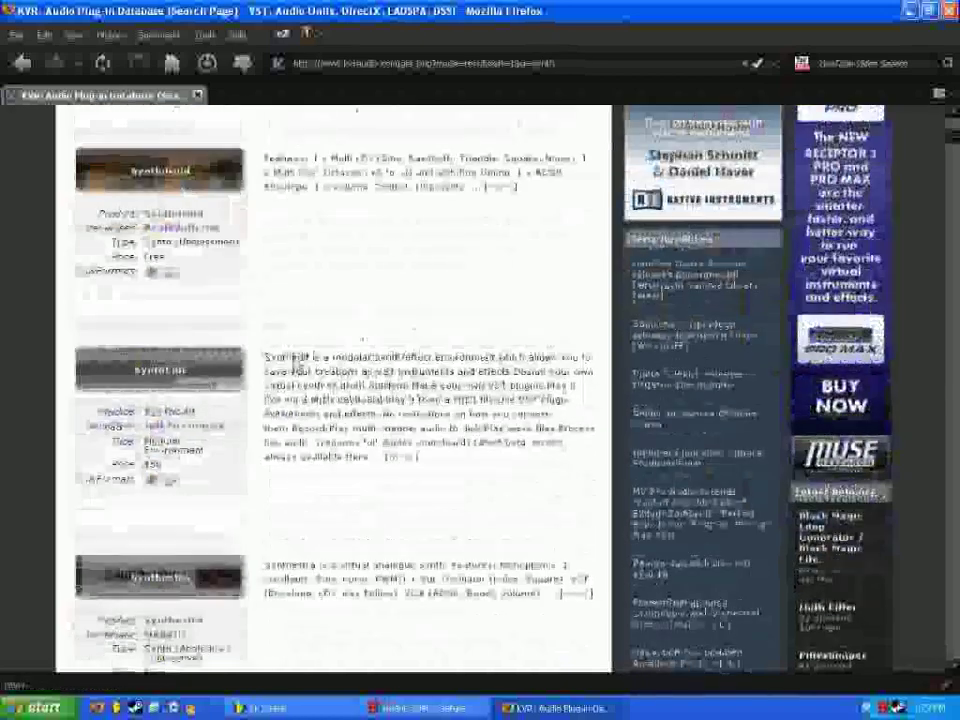
scroll(298, 366, "up", 6)
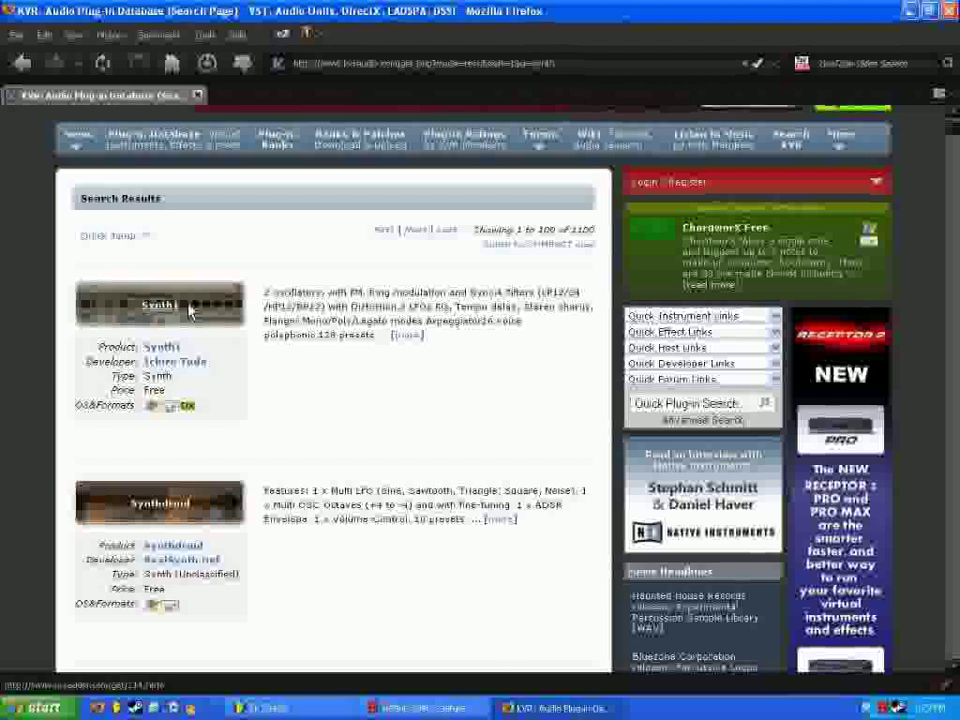
Step: Open the Synth1 product page, read its member reviews, then return to Product Details
left_click(186, 313)
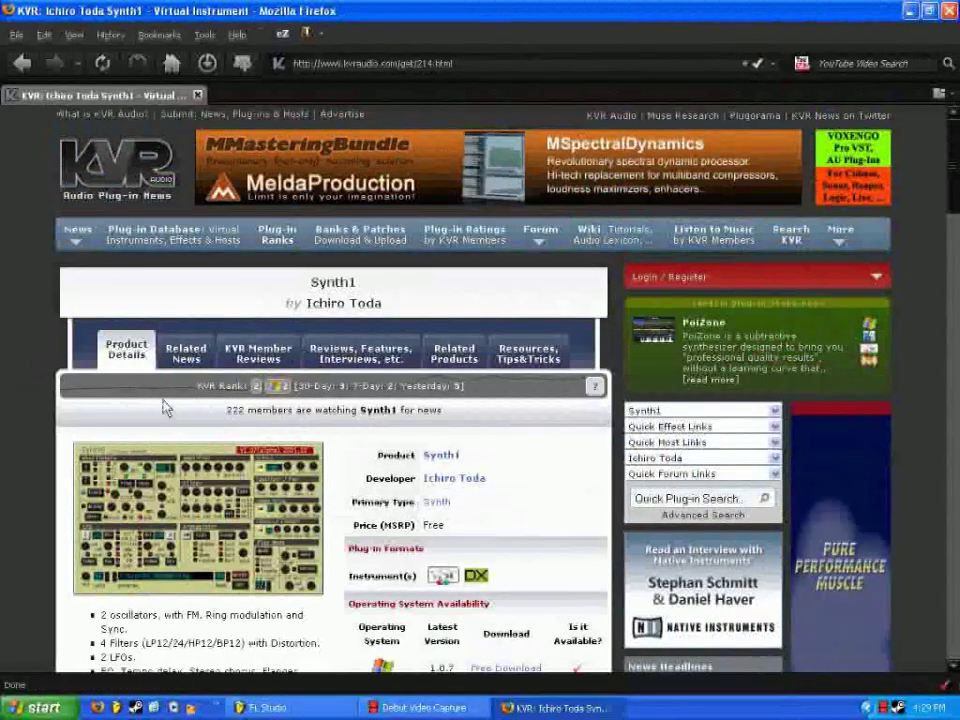
scroll(163, 405, "down", 2)
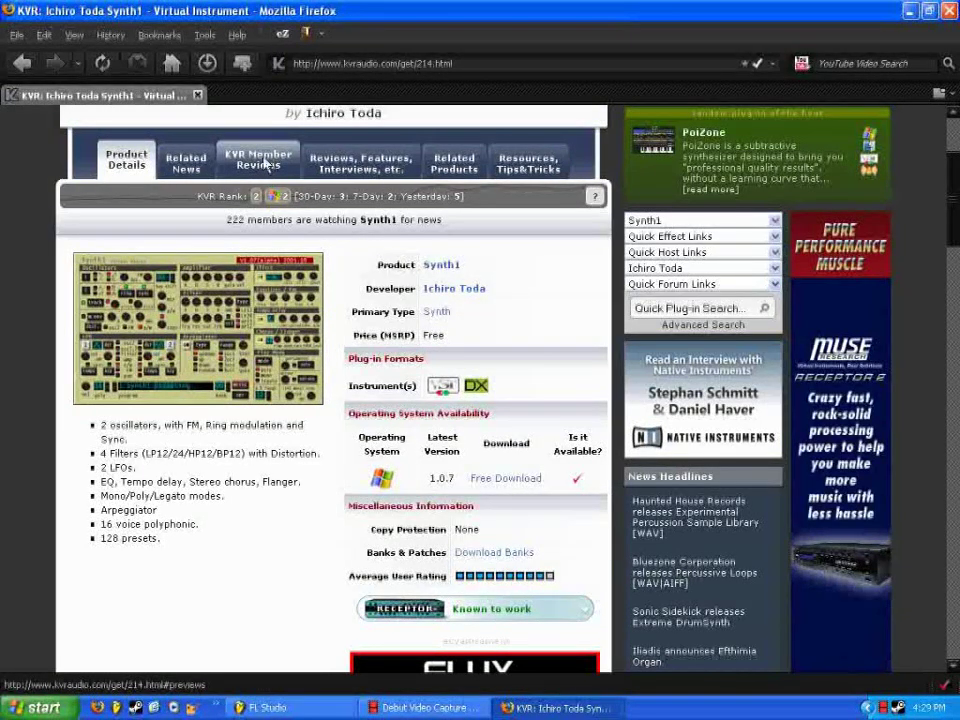
left_click(262, 160)
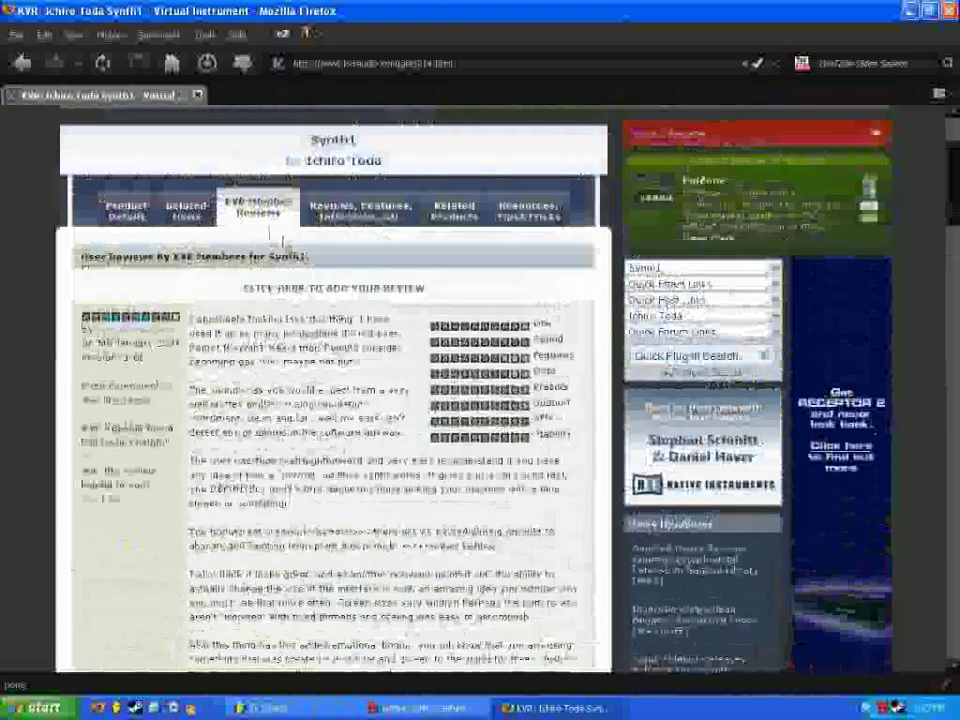
left_click(133, 211)
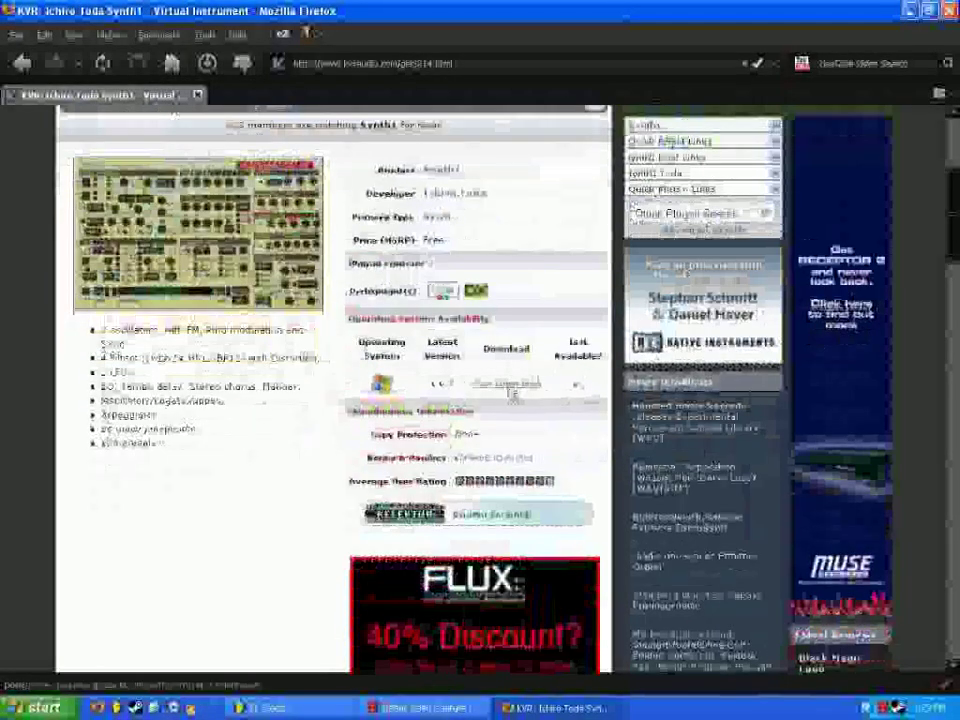
Step: Follow Synth1's Free Download link to the developer's site and start saving synth1.zip
left_click(508, 384)
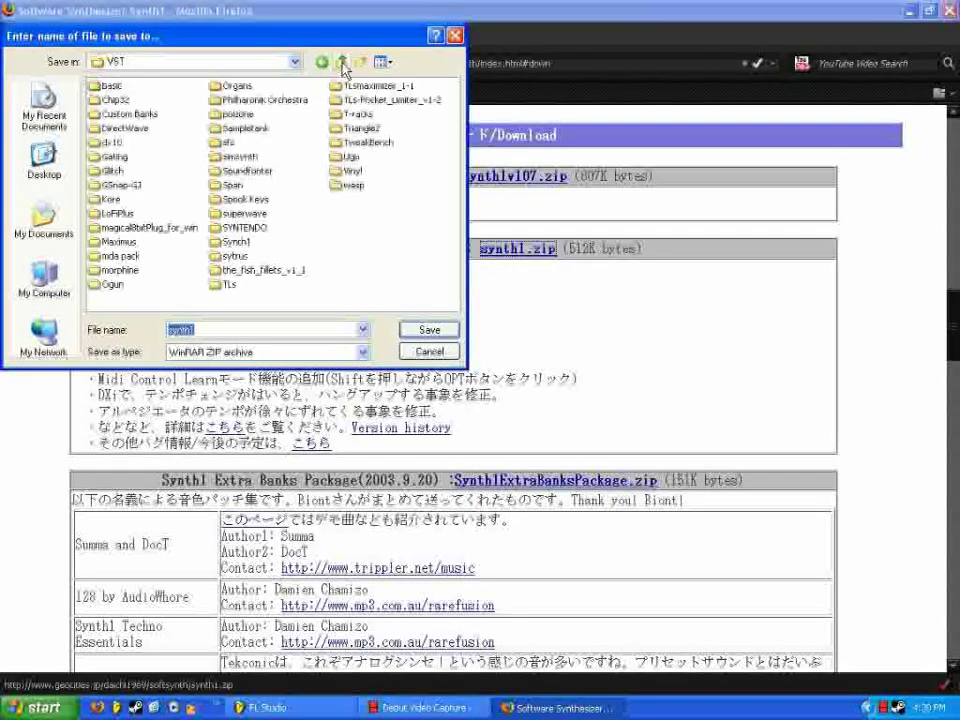
left_click(341, 63)
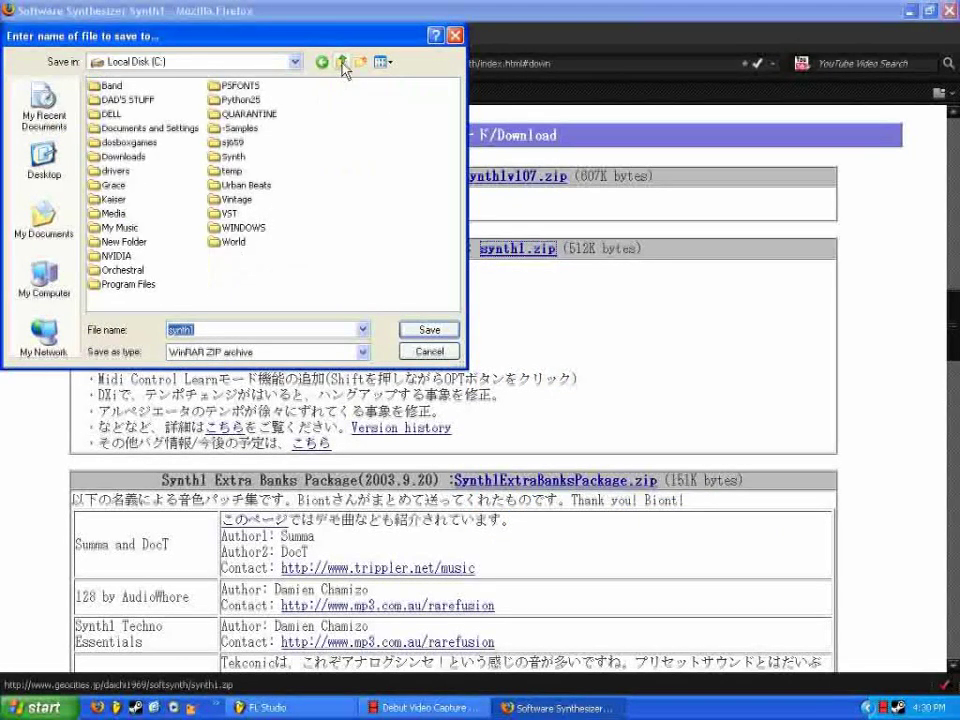
Step: Save the synth1.zip archive into the C:\VST\Synth1 folder
double_click(216, 214)
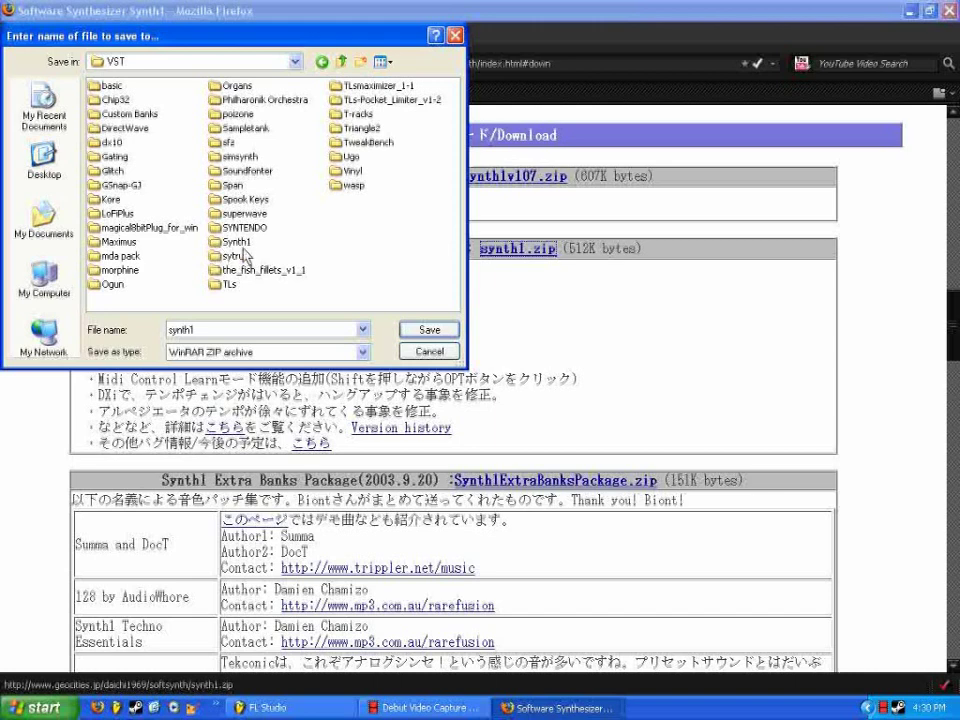
double_click(220, 242)
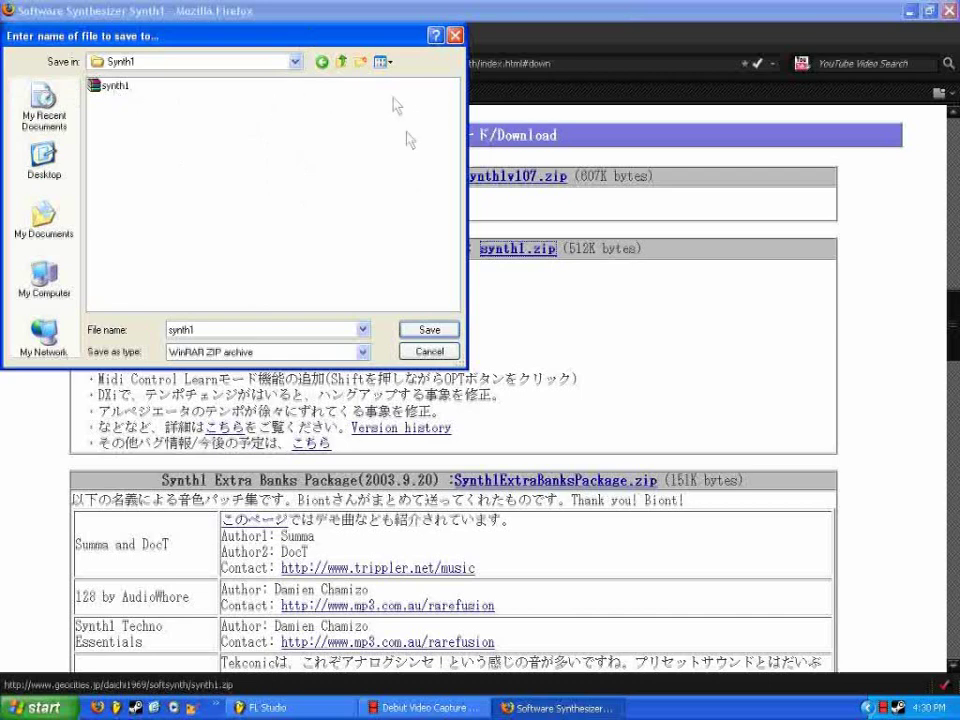
left_click(457, 37)
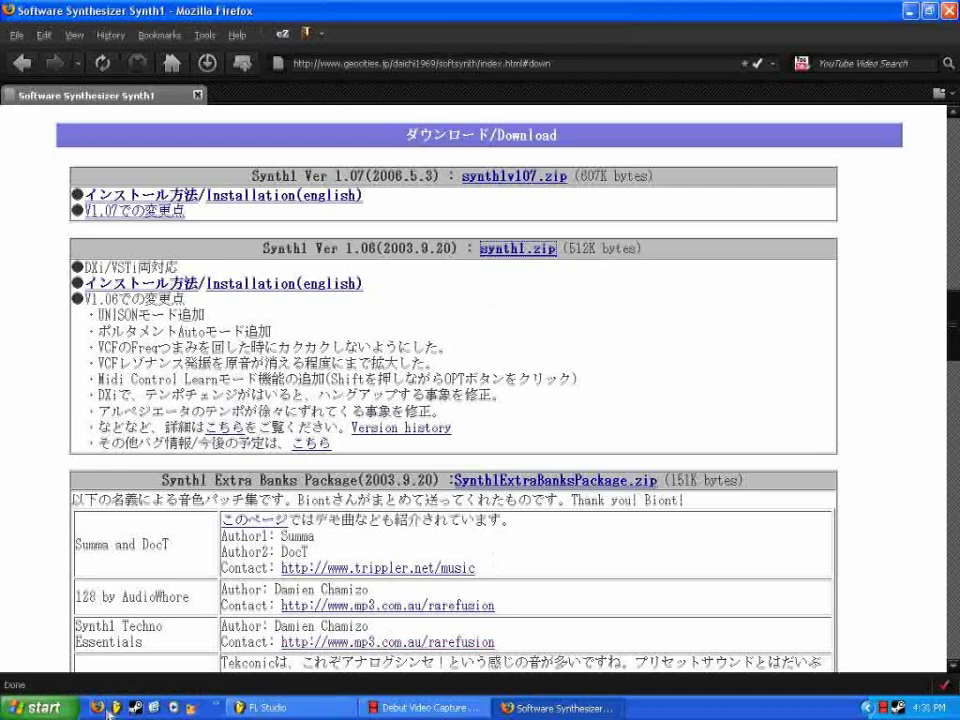
Step: Browse from My Computer to C:\VST\Synth1 to show the downloaded synth1 archive
left_click(60, 712)
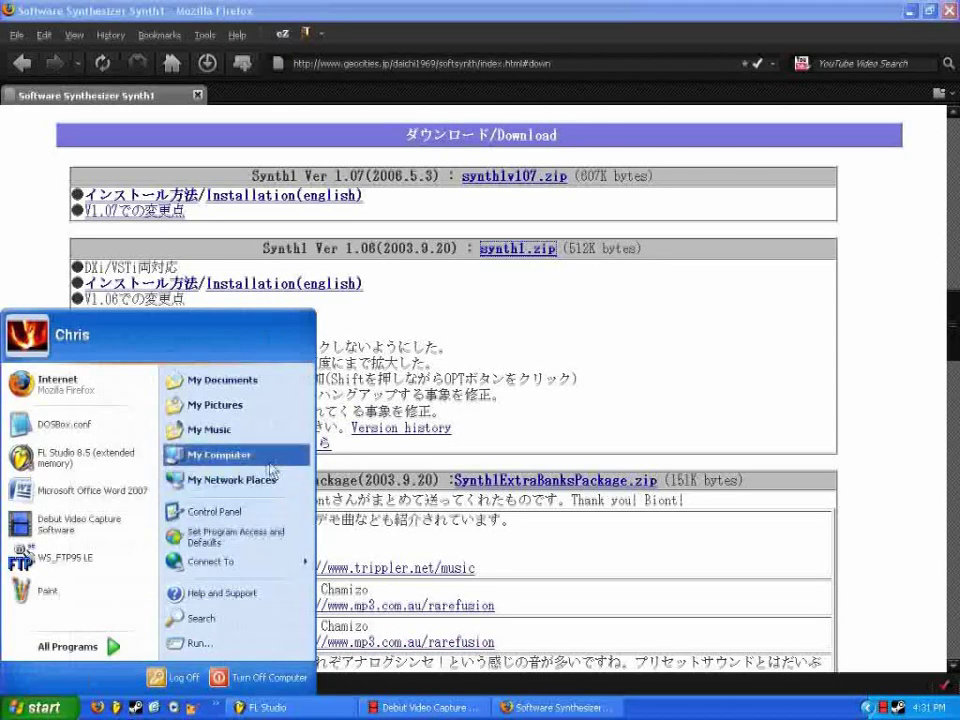
left_click(219, 455)
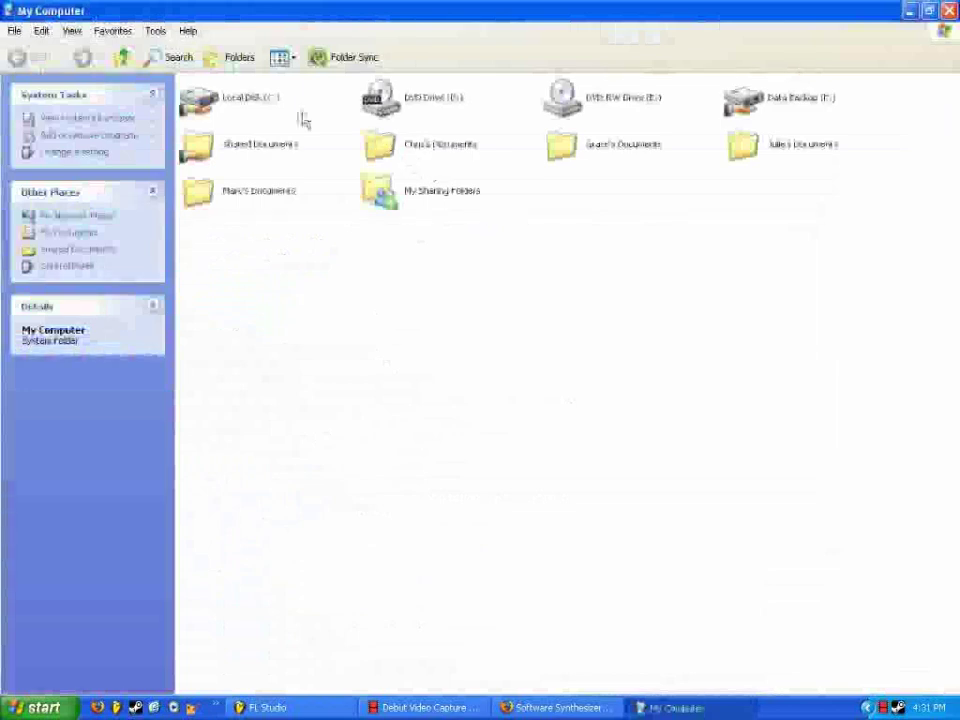
double_click(225, 96)
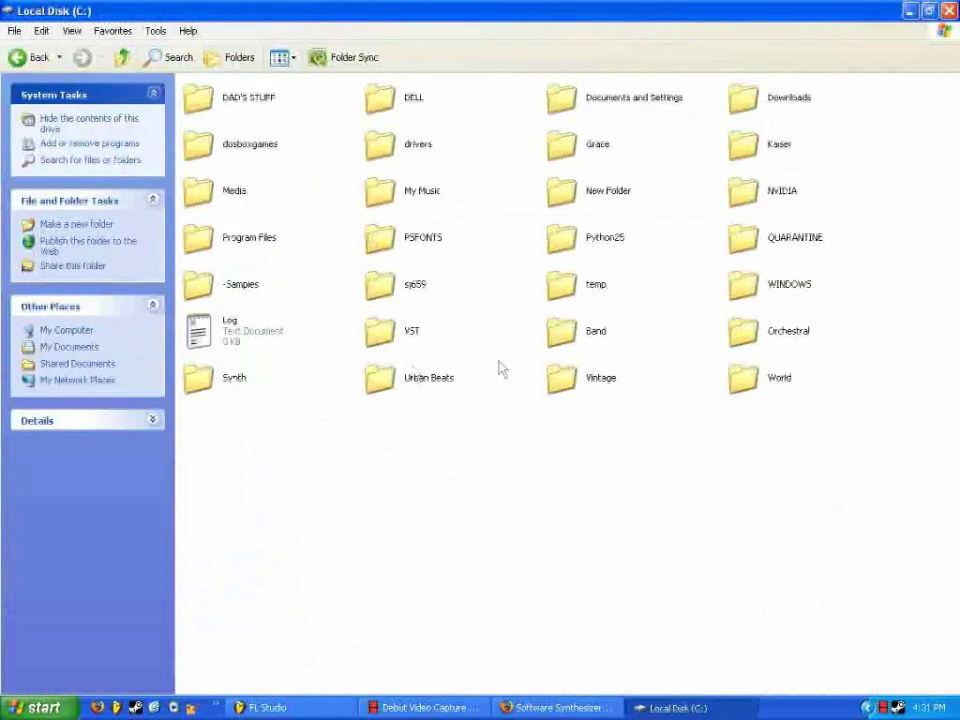
double_click(381, 330)
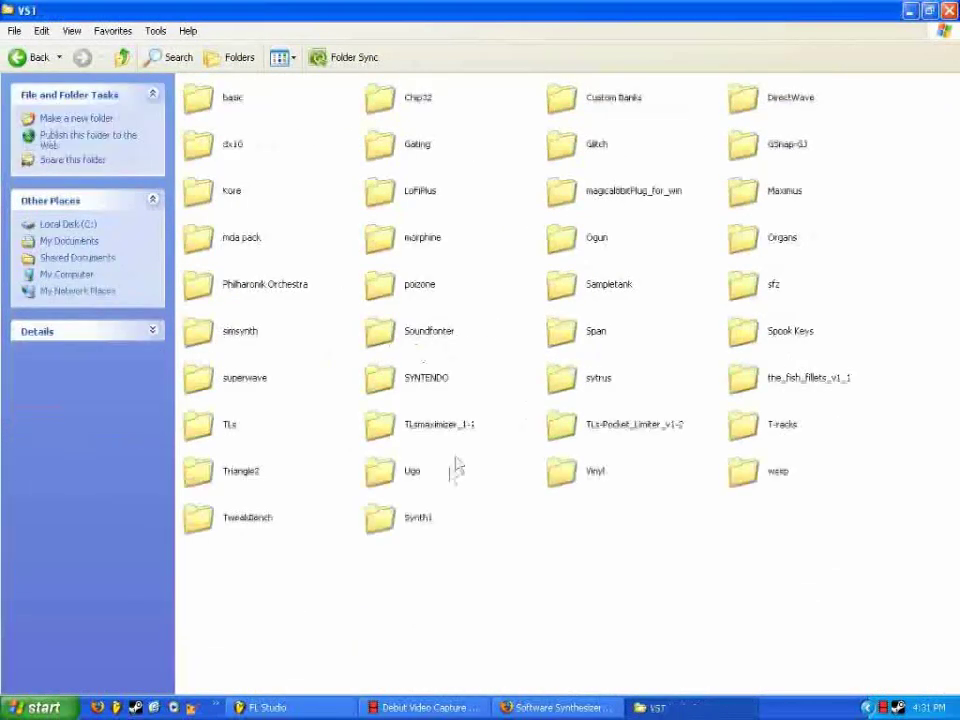
double_click(386, 522)
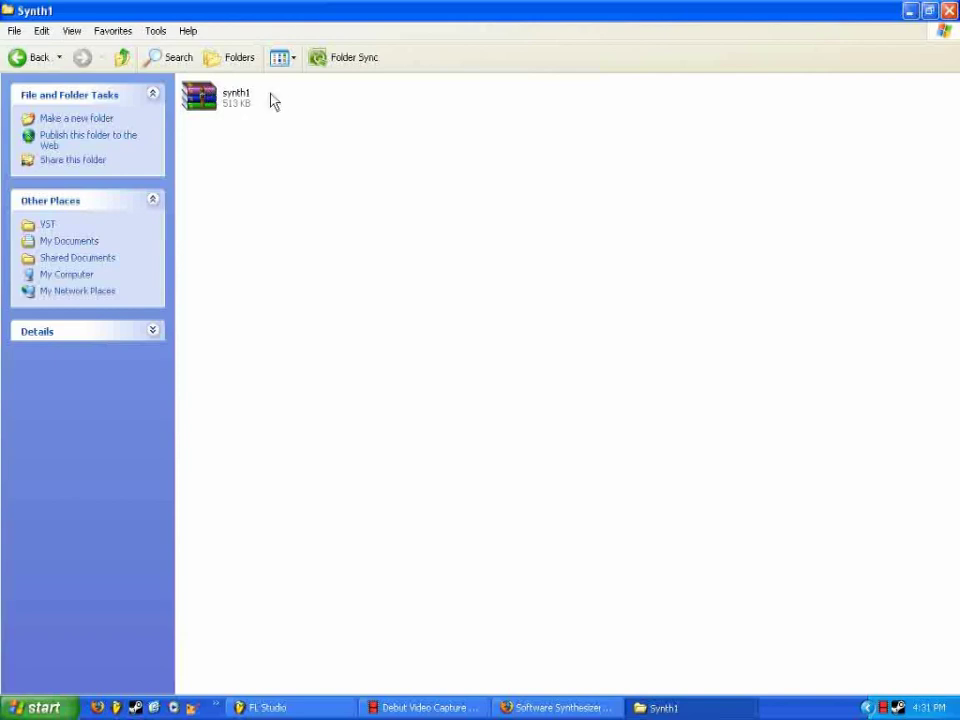
Step: Extract the synth1 archive's files to the suggested folder
left_click(210, 95)
right_click(210, 95)
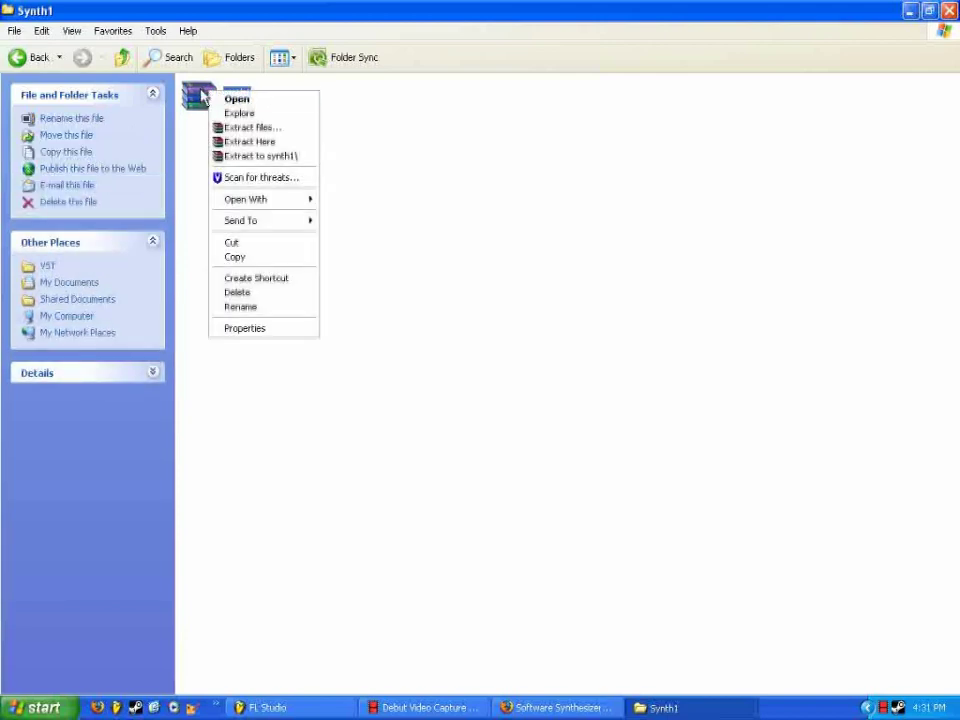
left_click(268, 128)
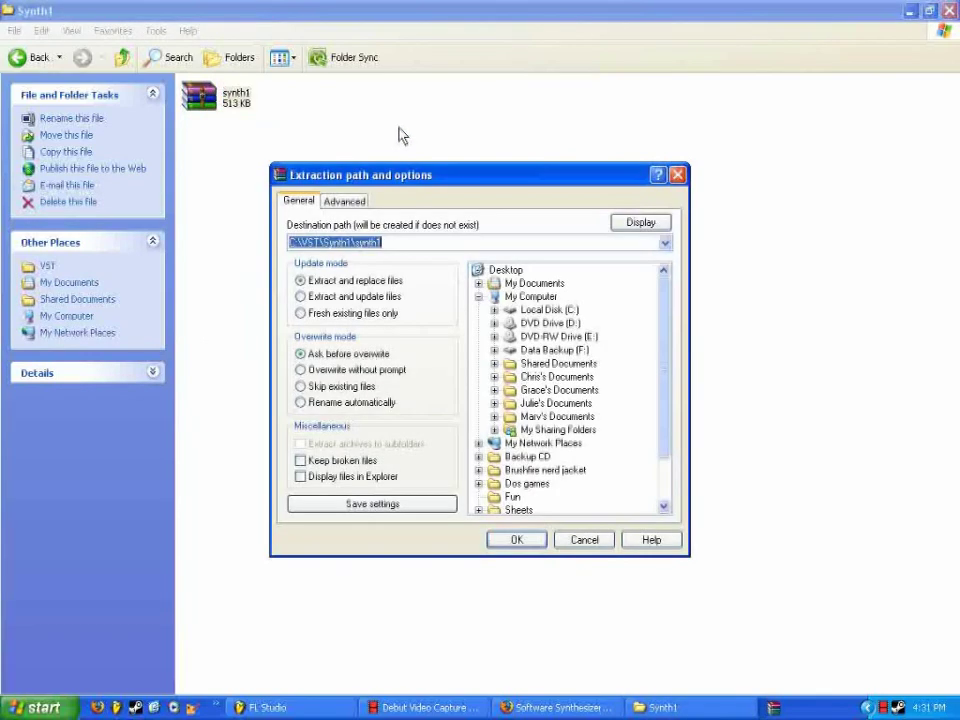
left_click(538, 546)
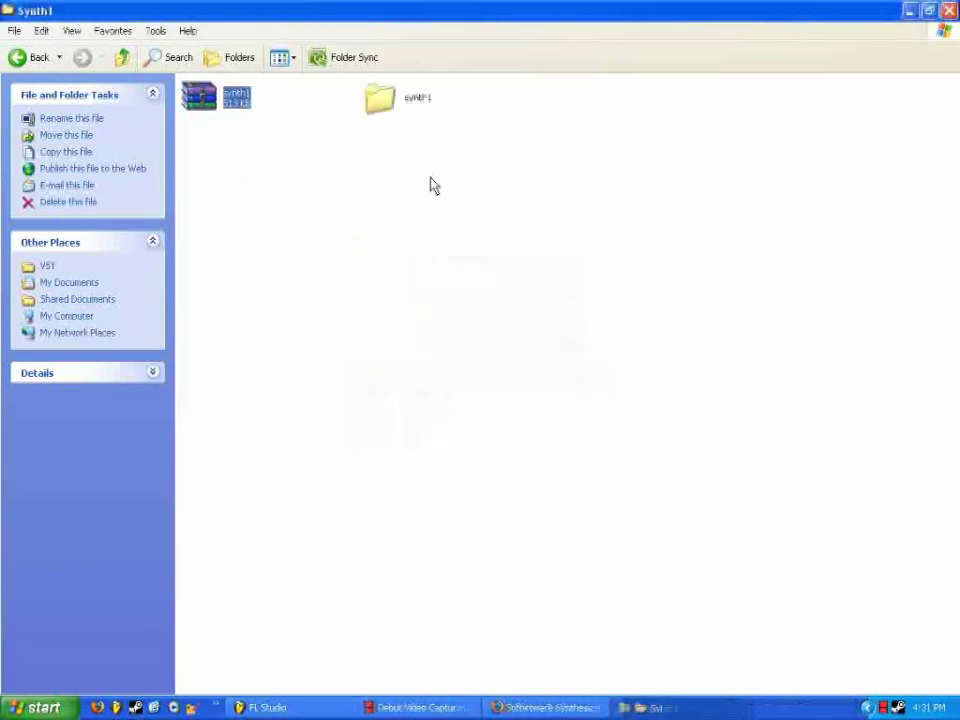
Step: Open the extracted synth1 folder and its Synth1 subfolder holding Synth1 VST.dll
left_click(389, 107)
double_click(382, 104)
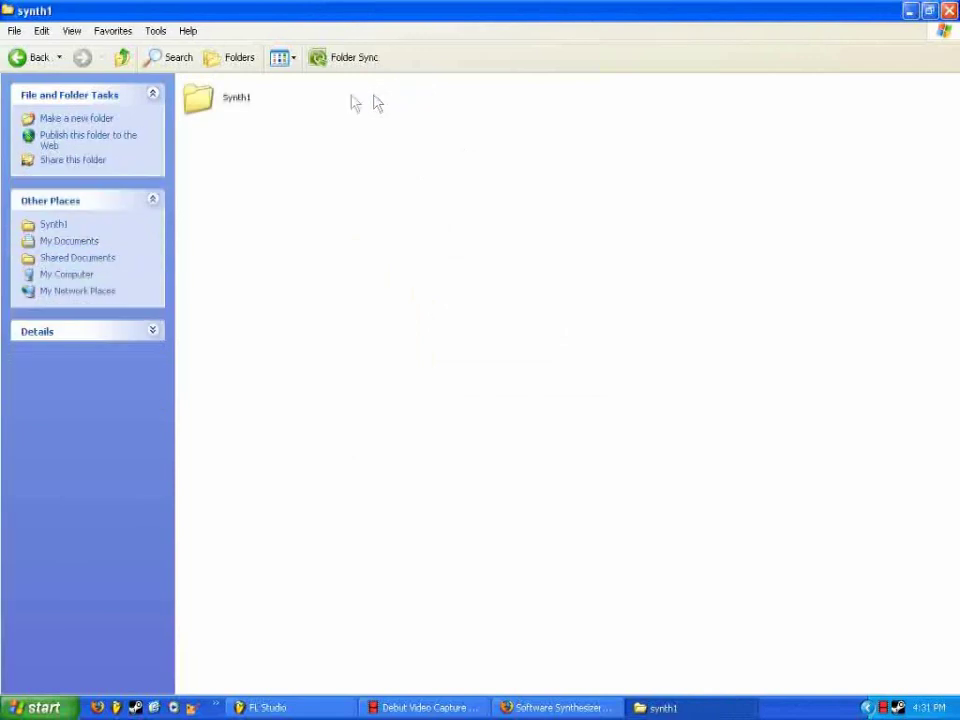
double_click(200, 104)
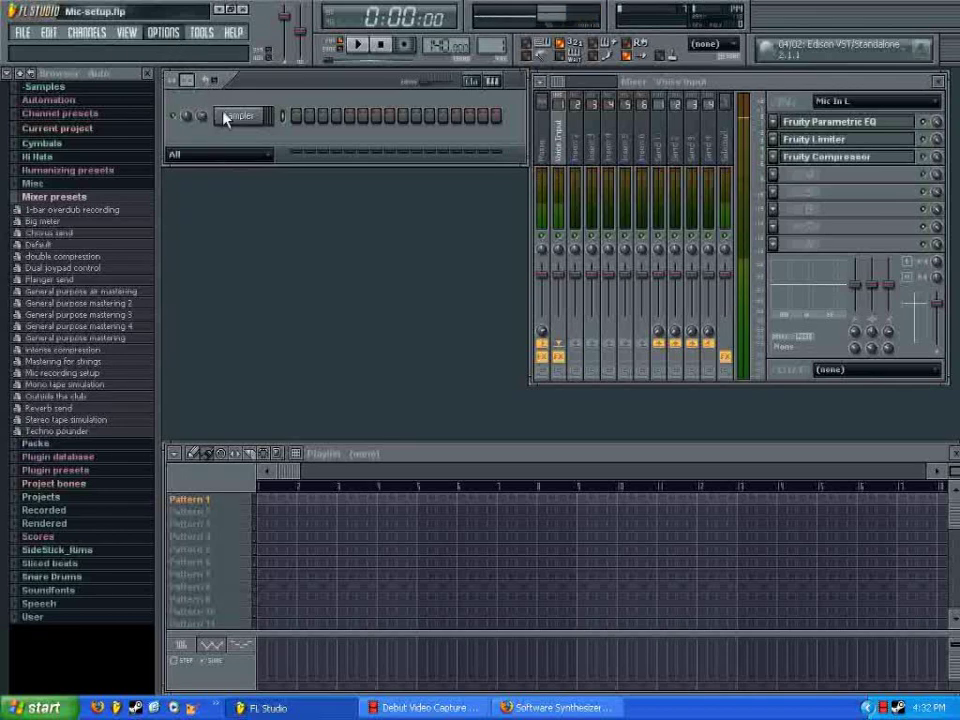
Step: Set FL Studio's VST plugins extra search folder to C:\VST\ in File settings
key("F10")
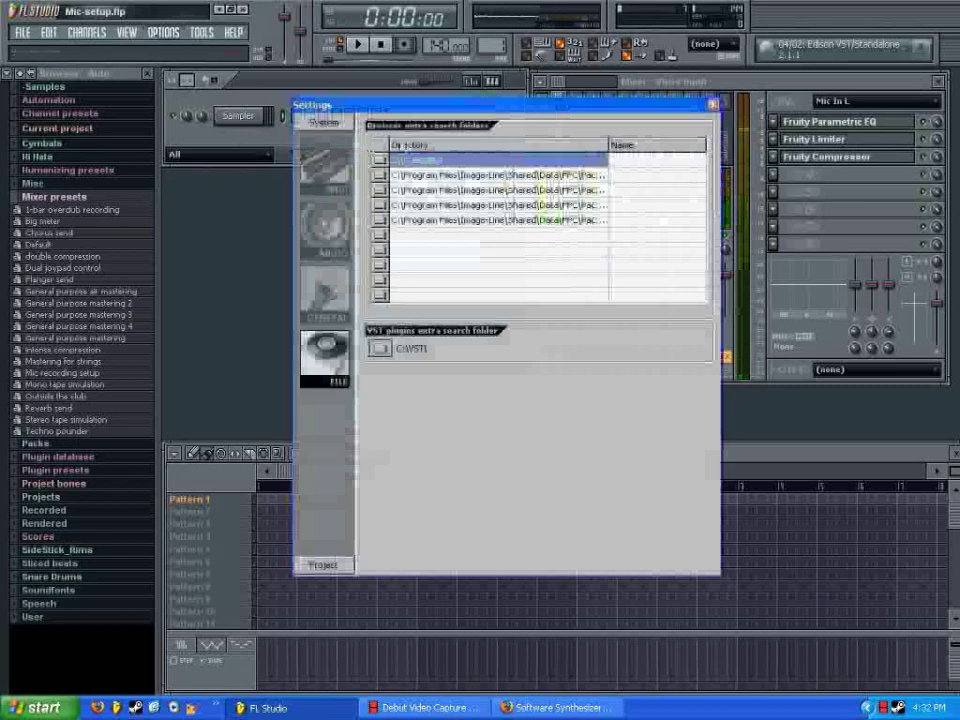
left_click_drag(443, 116, 481, 128)
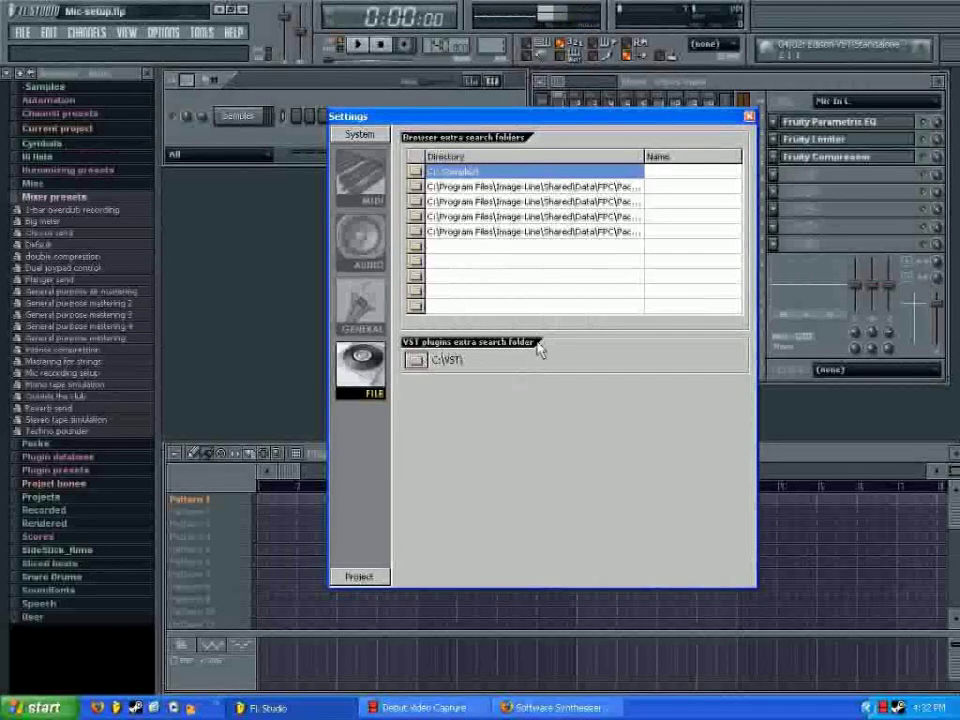
left_click(415, 361)
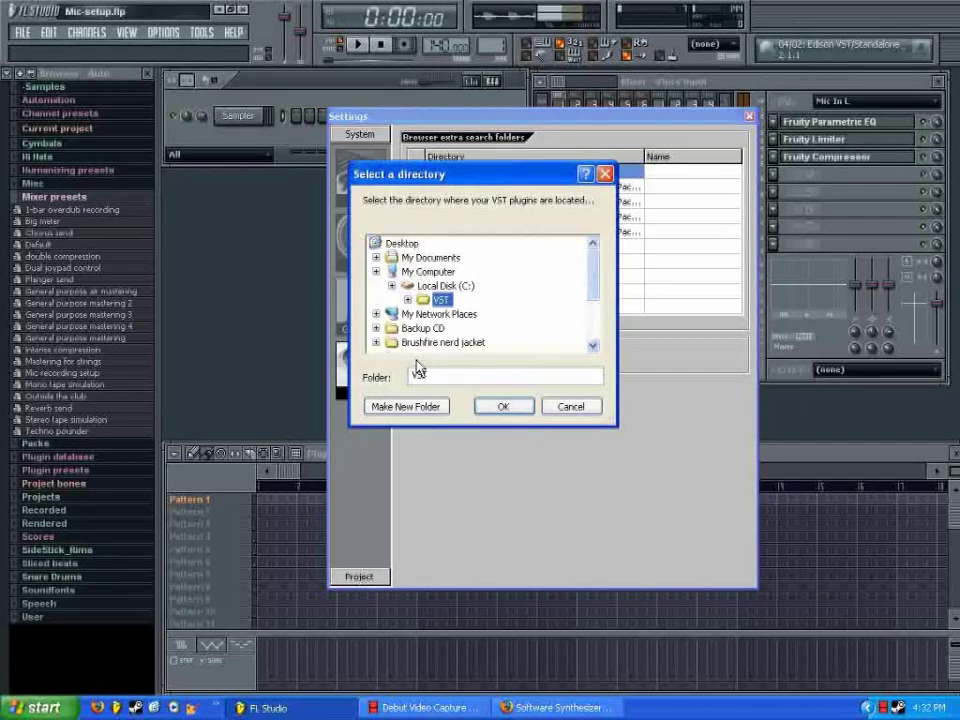
mouse_move(597, 305)
left_mouse_down()
mouse_move(603, 265)
mouse_move(596, 309)
left_mouse_up()
left_click(440, 286)
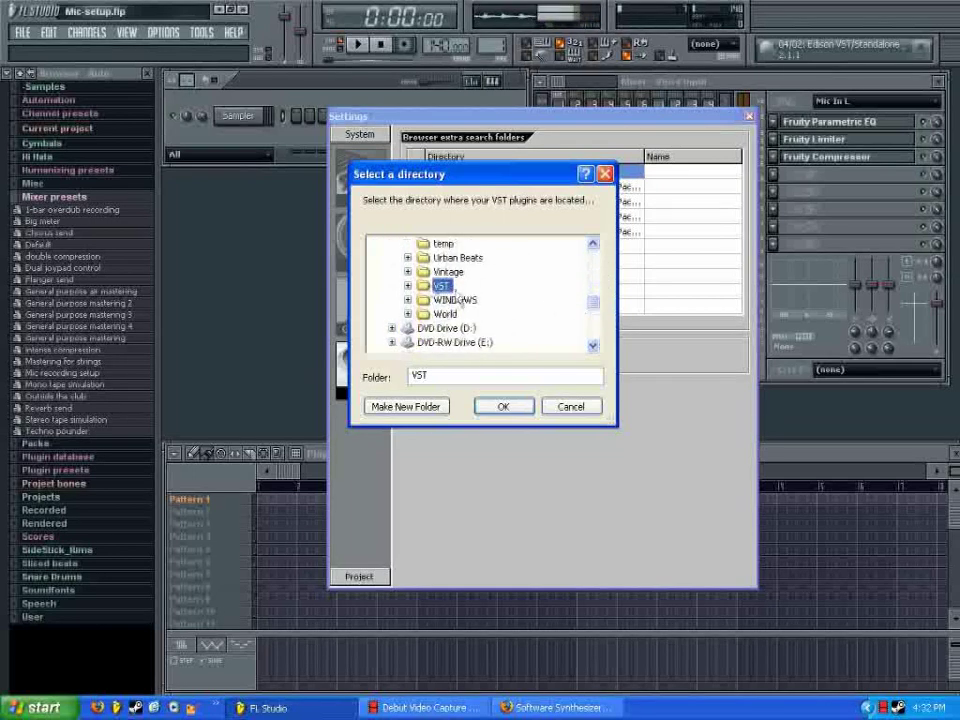
left_click(503, 408)
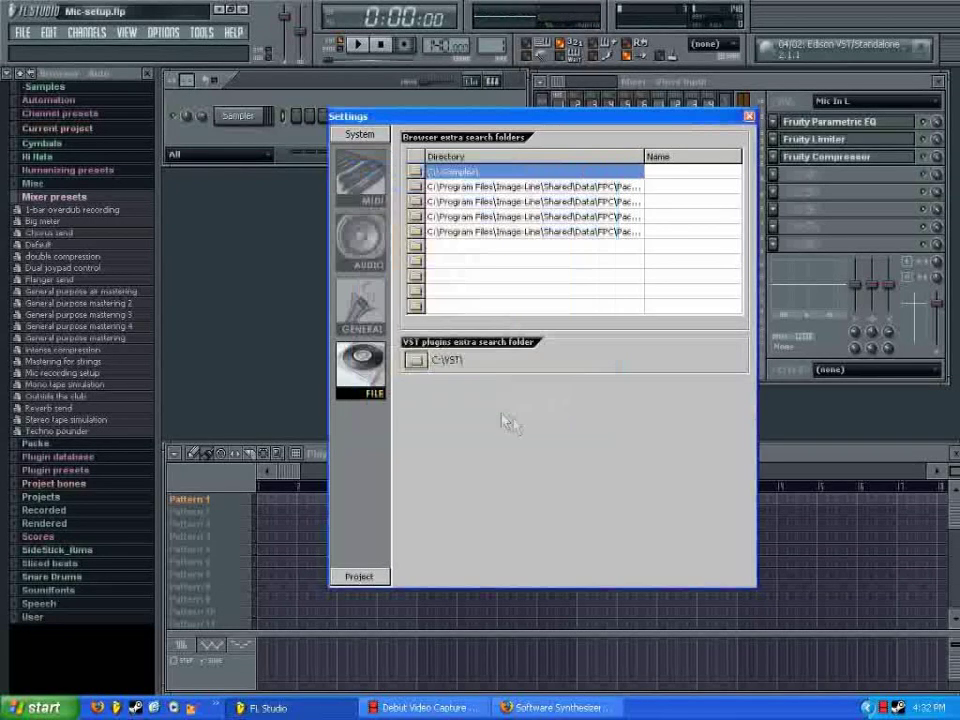
left_click(749, 117)
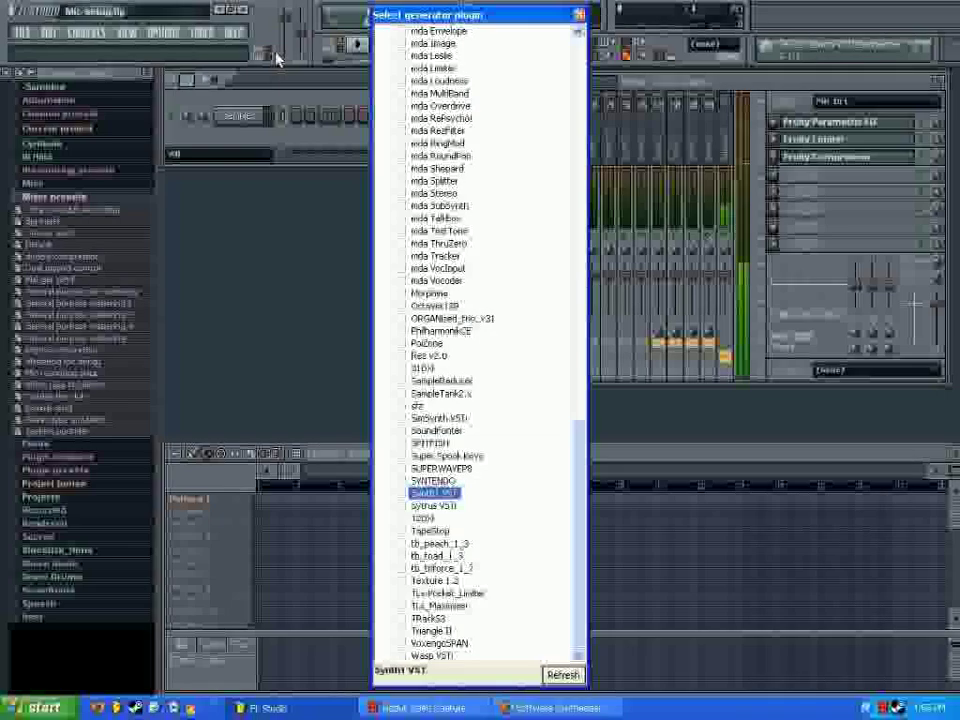
Step: Scroll the Select generator plugin list to Synth1 VST and select it
left_click_drag(482, 16, 516, 20)
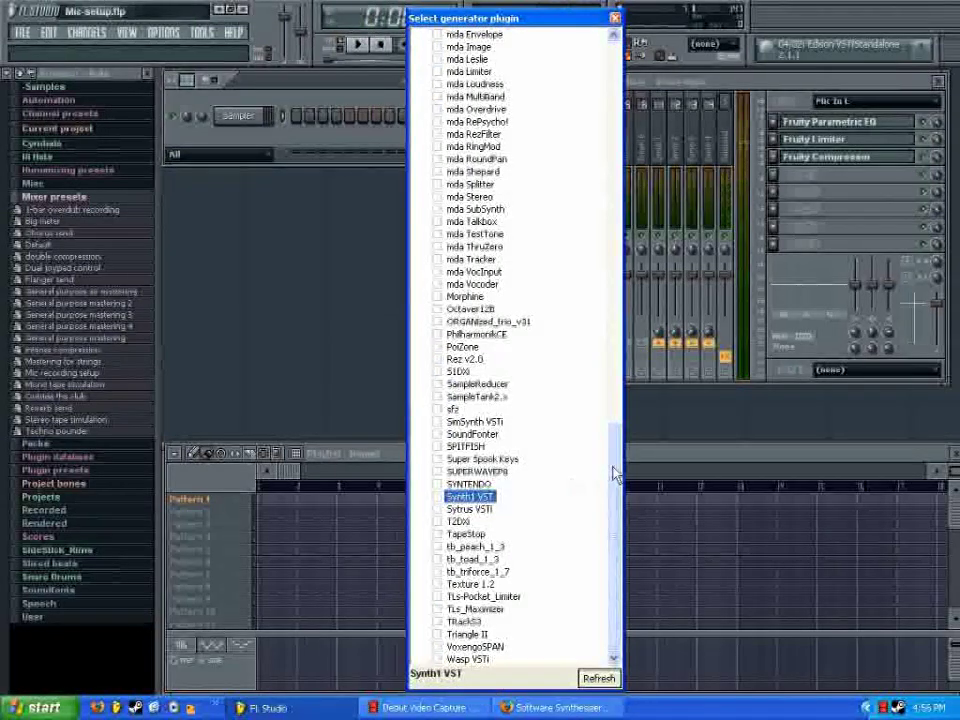
left_click_drag(614, 474, 616, 48)
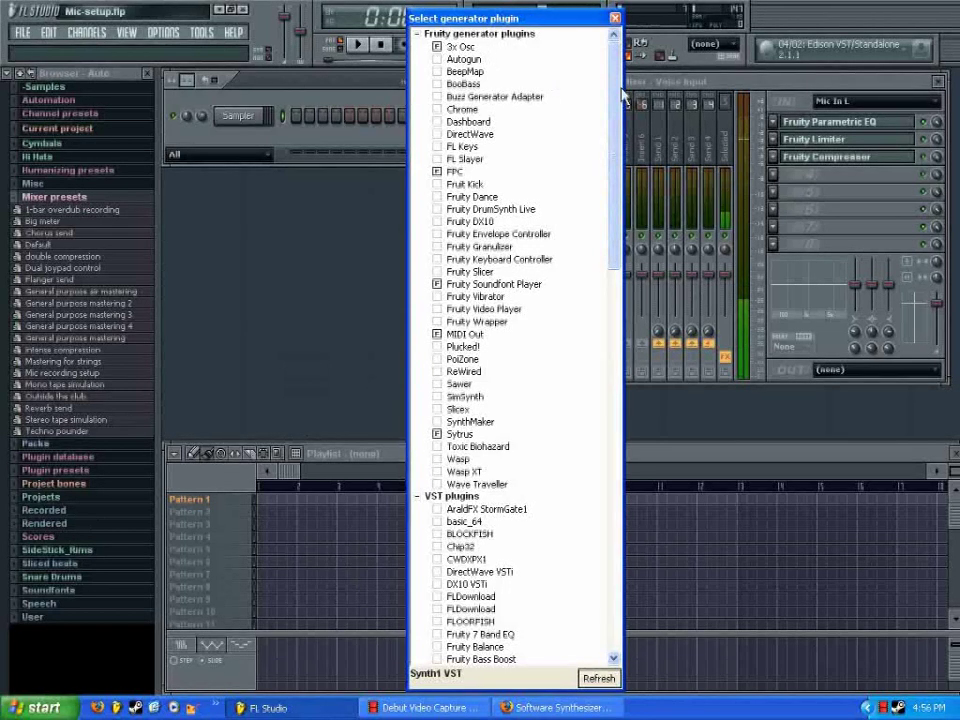
scroll(601, 158, "down", 5)
scroll(600, 170, "down", 3)
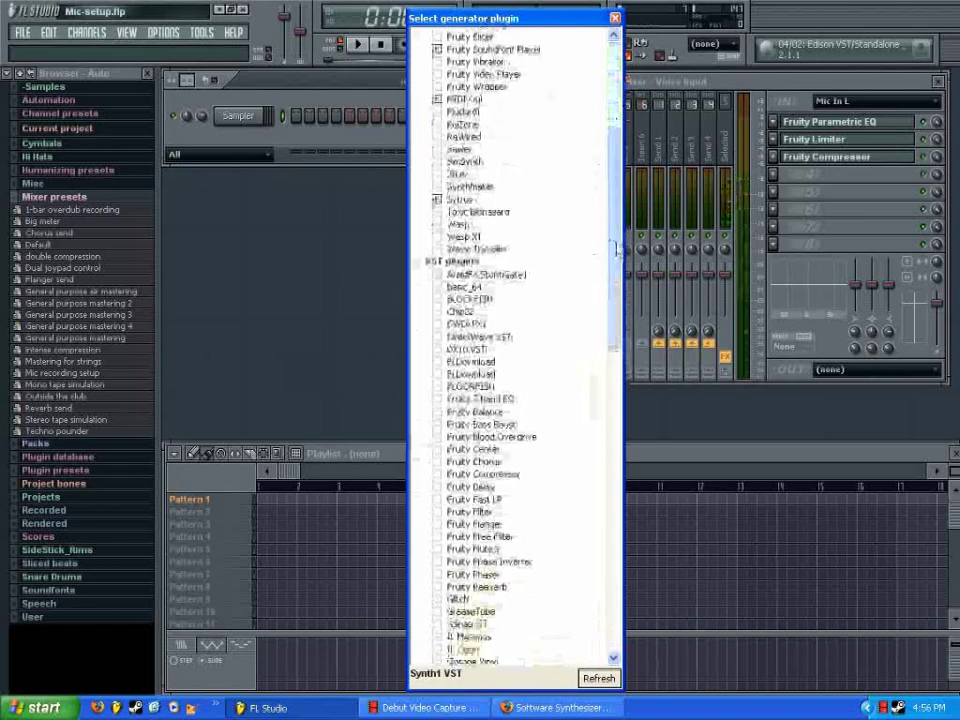
left_click_drag(620, 237, 617, 150)
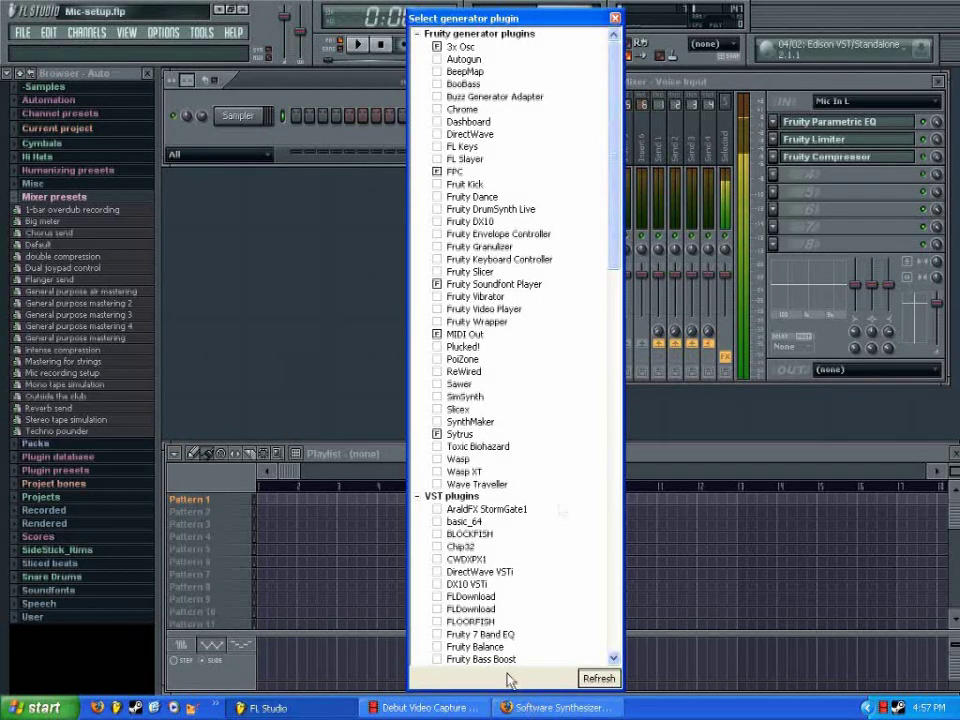
left_click_drag(615, 250, 614, 648)
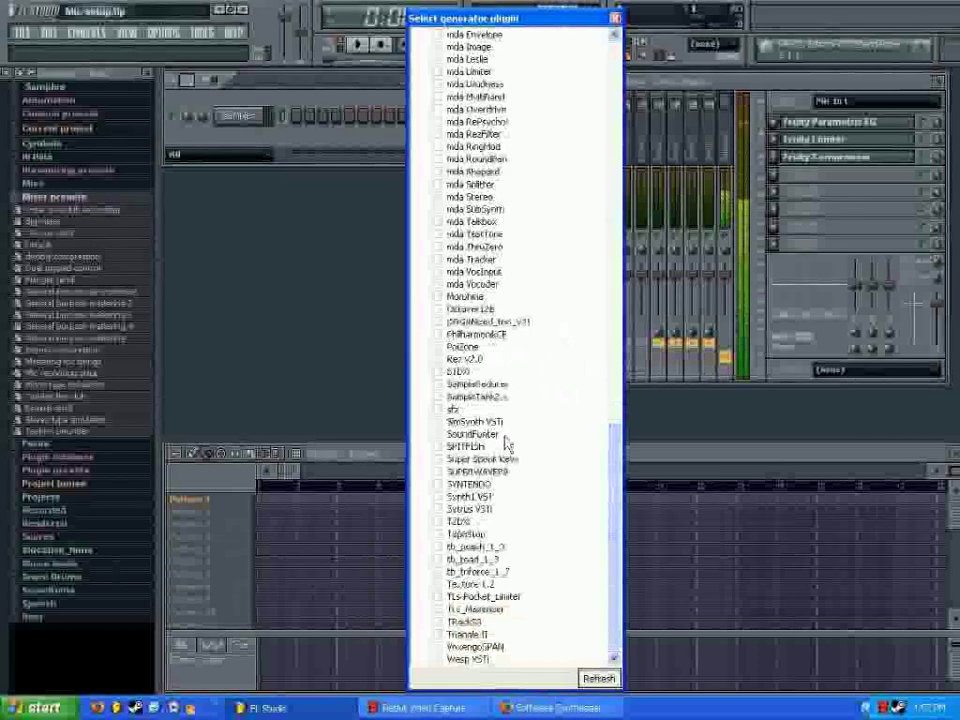
left_click(466, 499)
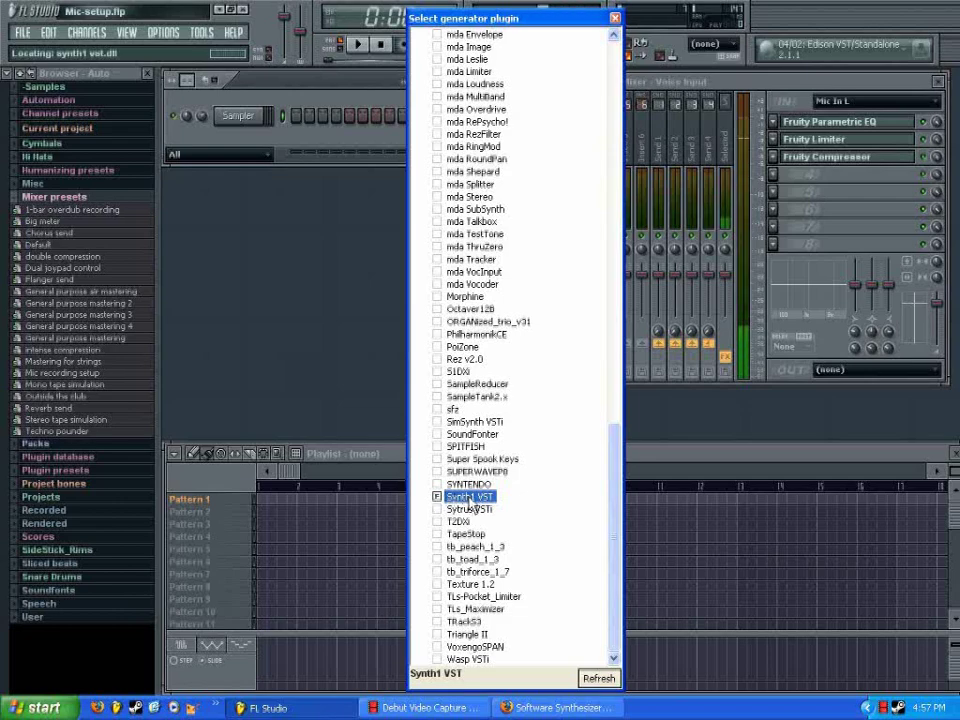
Step: Load Synth1 VST from the plugin list as a new channel, then close its Fruity Wrapper window
double_click(470, 497)
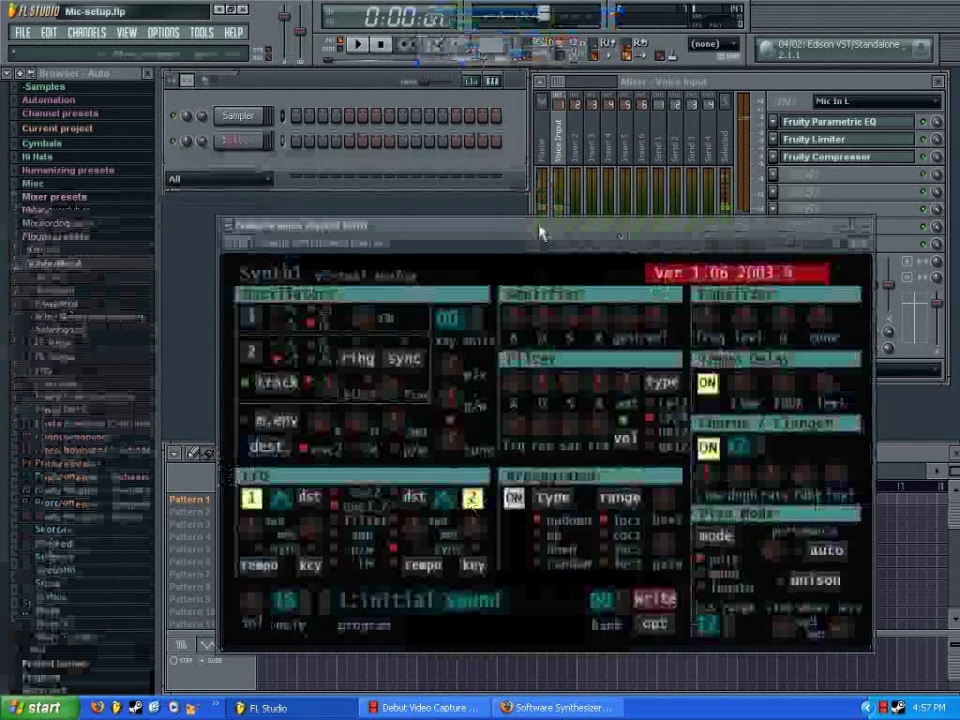
mouse_move(540, 227)
left_mouse_down()
mouse_move(540, 146)
mouse_move(537, 233)
mouse_move(537, 225)
left_mouse_up()
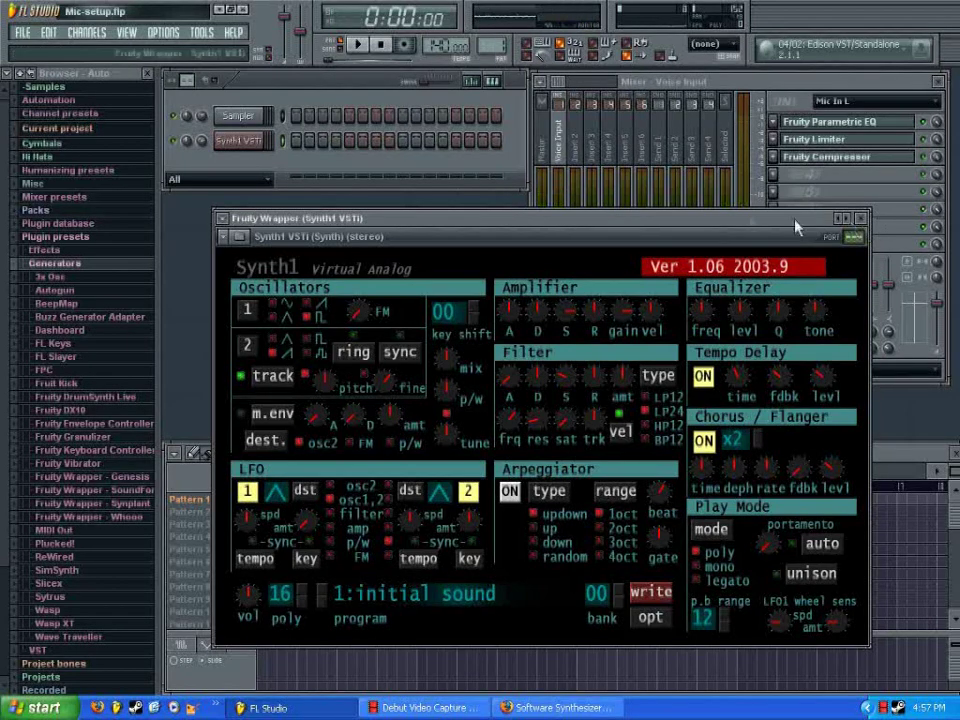
left_click_drag(752, 222, 763, 200)
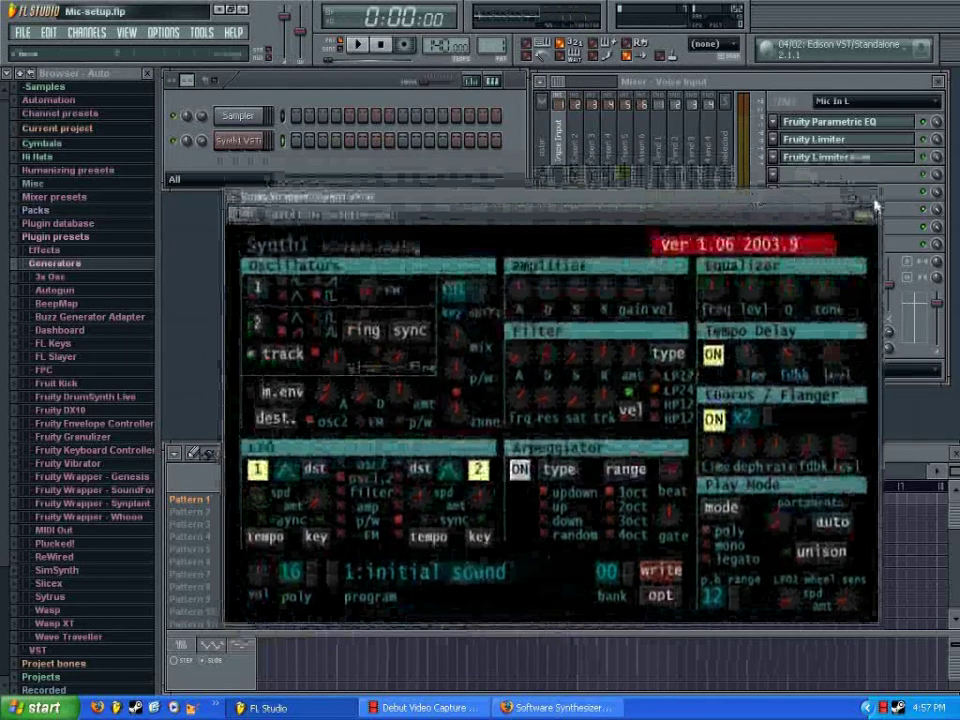
left_click(868, 201)
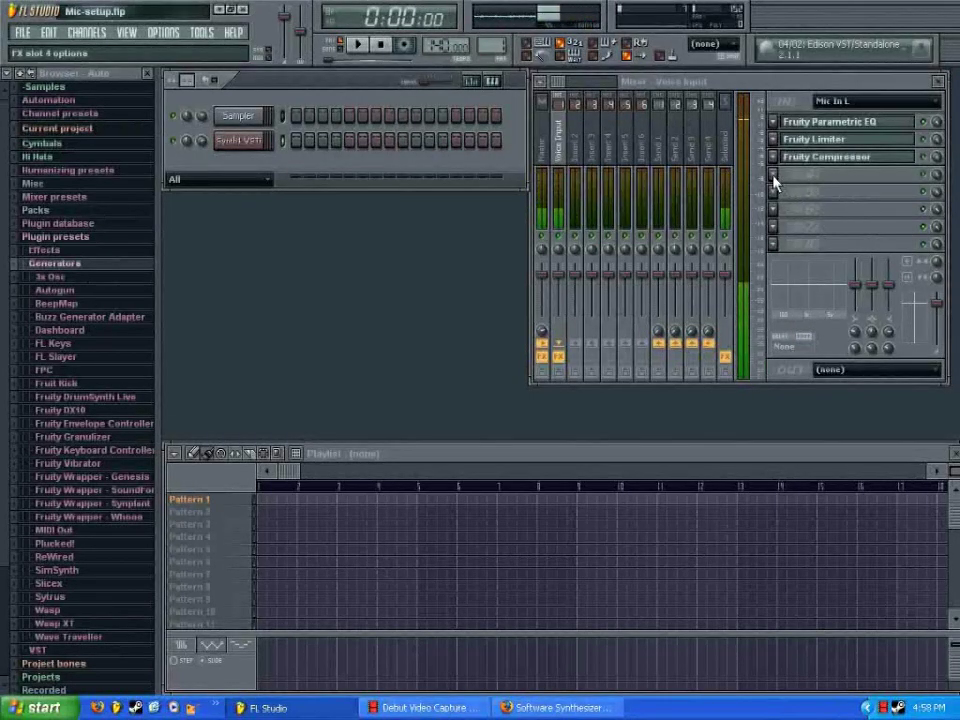
Step: Expand the Mixer presets folder in the browser to list presets like Mic recording setup
left_click(775, 183)
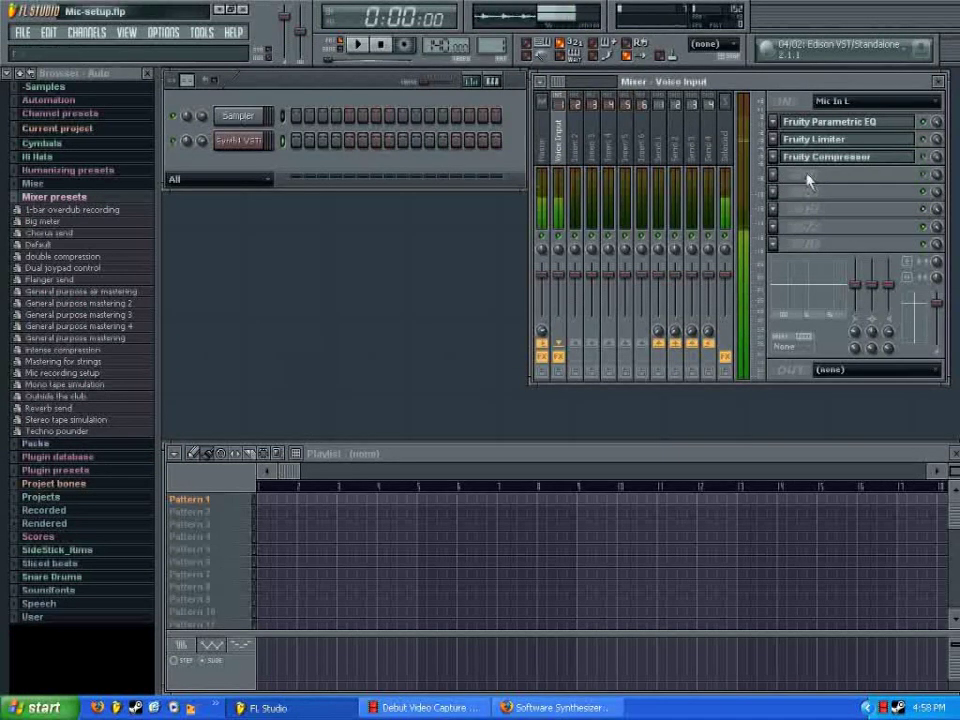